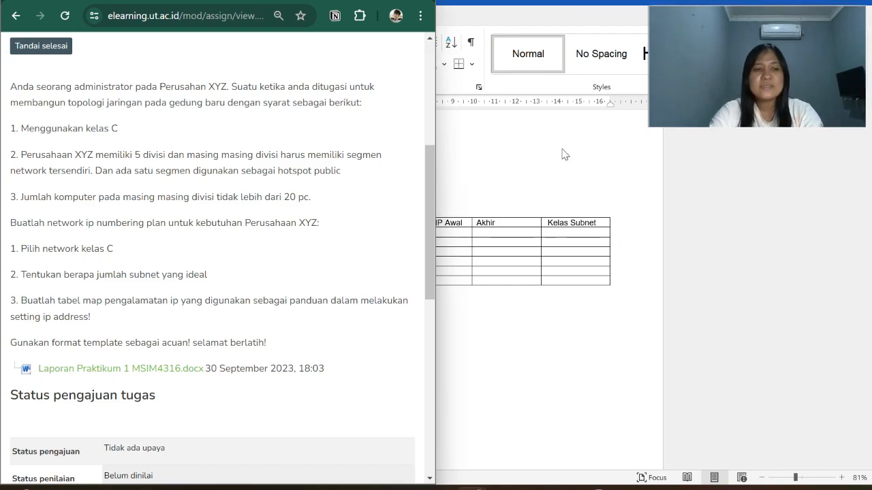
Switch to the Word report and add the line "Subnet IP Class C: 192.168.1.1" below the subnetting table
scroll(217, 251, down, 1)
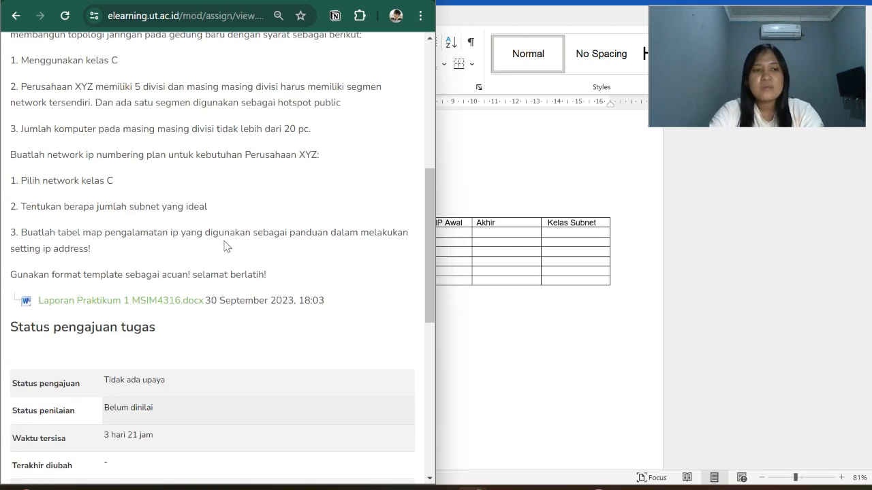
scroll(309, 204, up, 1)
scroll(310, 204, down, 1)
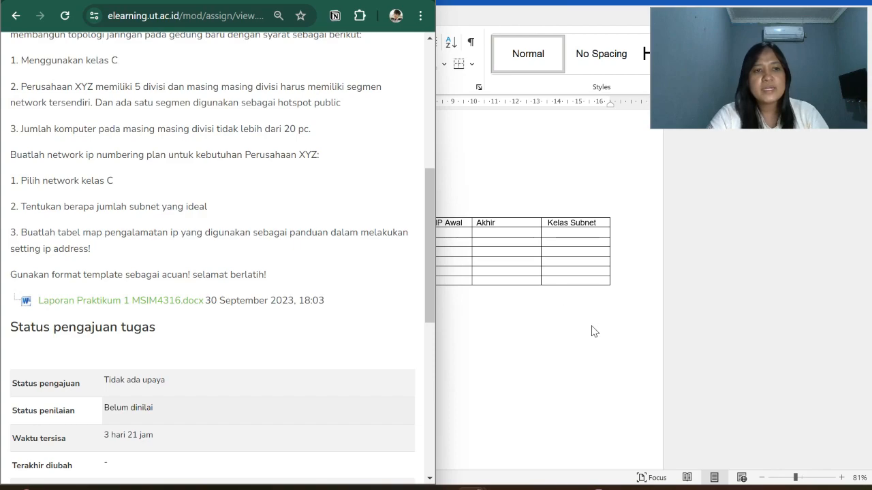
click(360, 2)
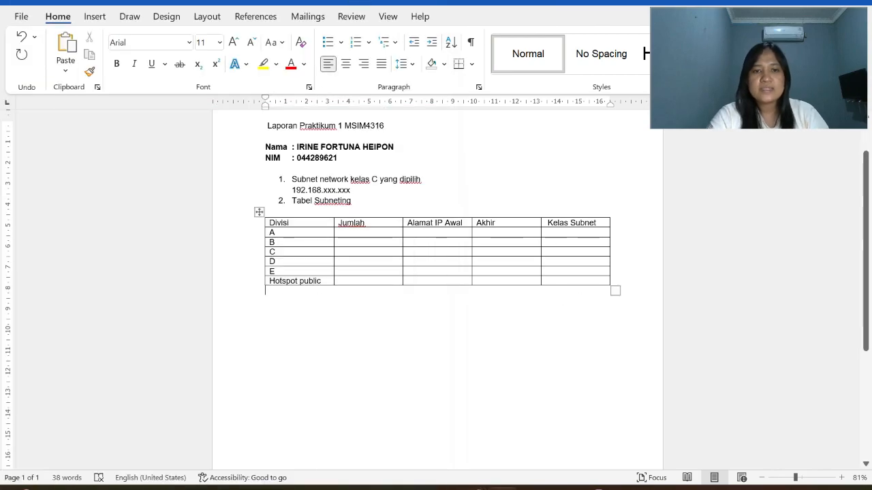
key(Return)
text(Subn)
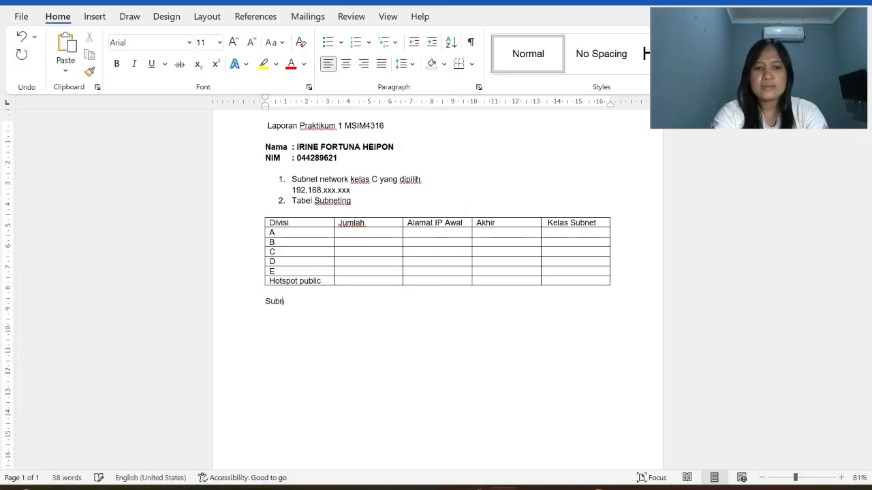
text(et IP)
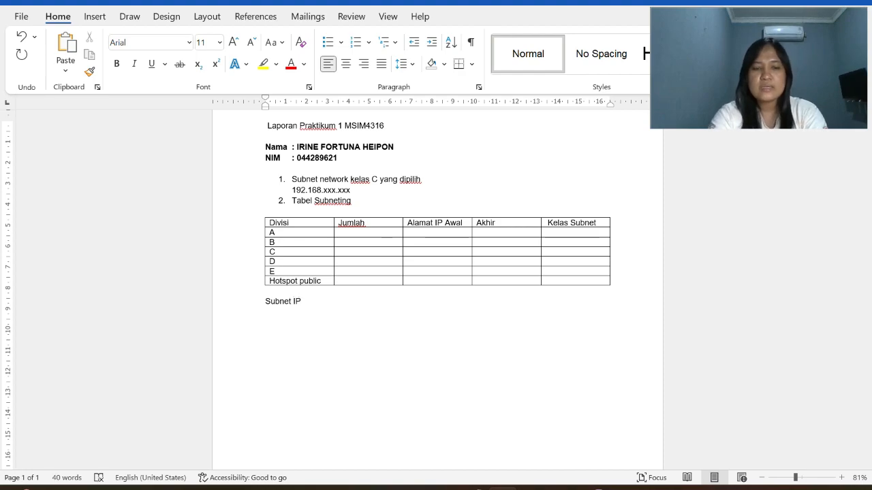
text( Clas)
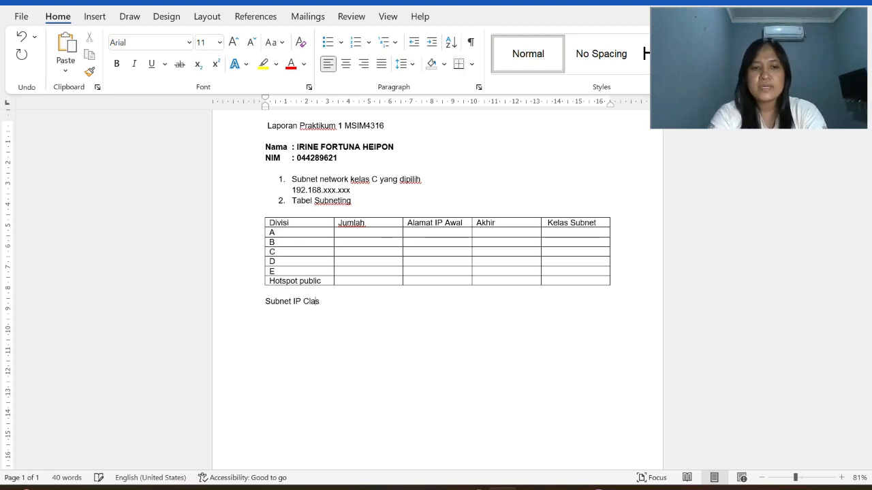
text(s C:)
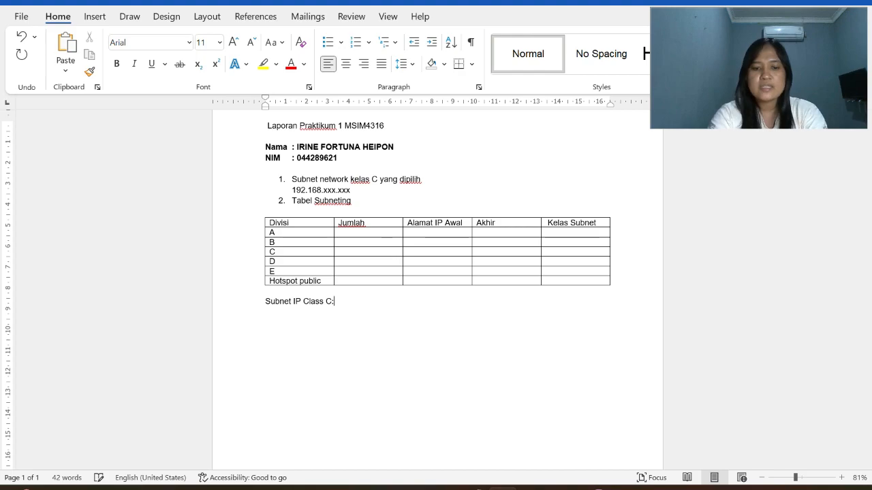
text( 192.16)
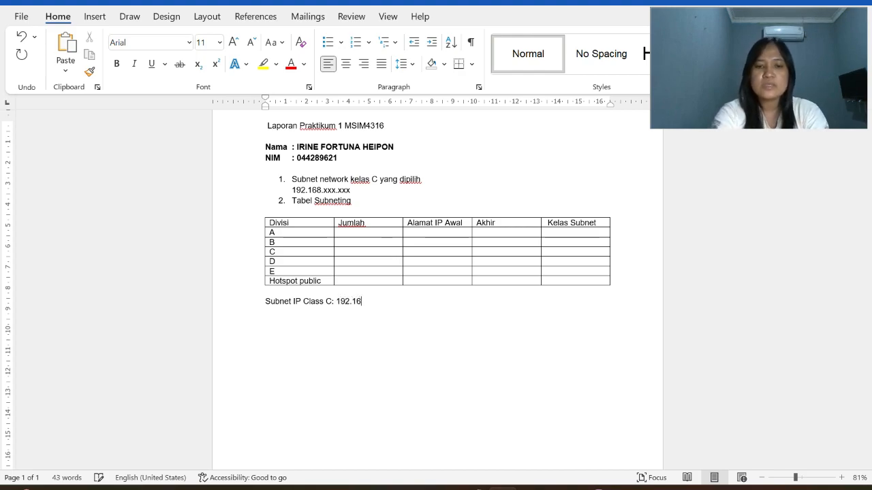
text(8.1.1)
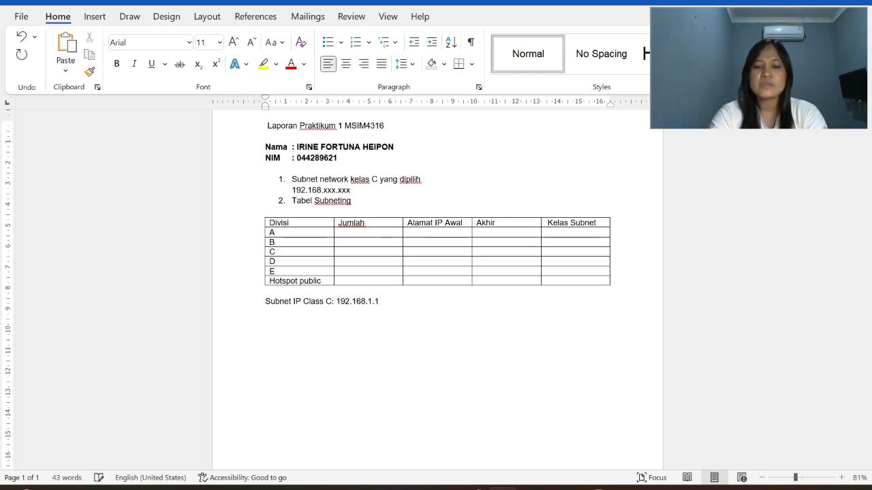
key(Return)
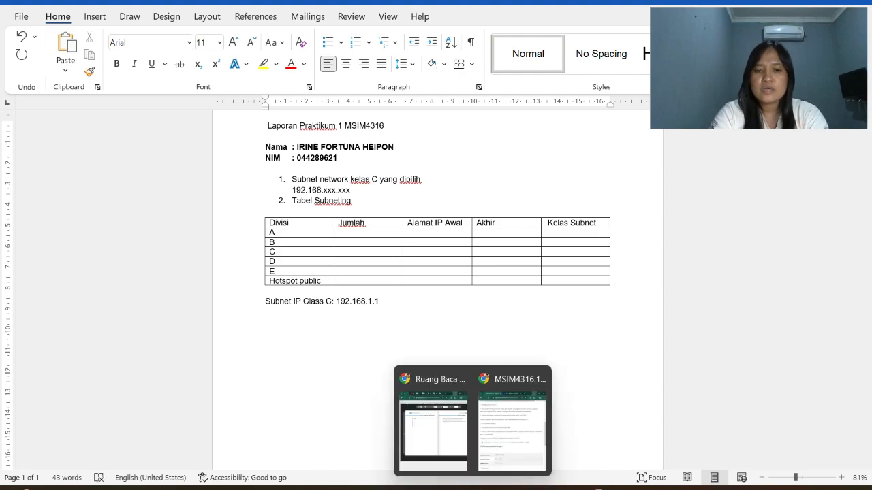
Recheck the assignment requirements in Chrome, and enter the binary octet 11111111 under the Subnet IP Class C line in Word
click(521, 436)
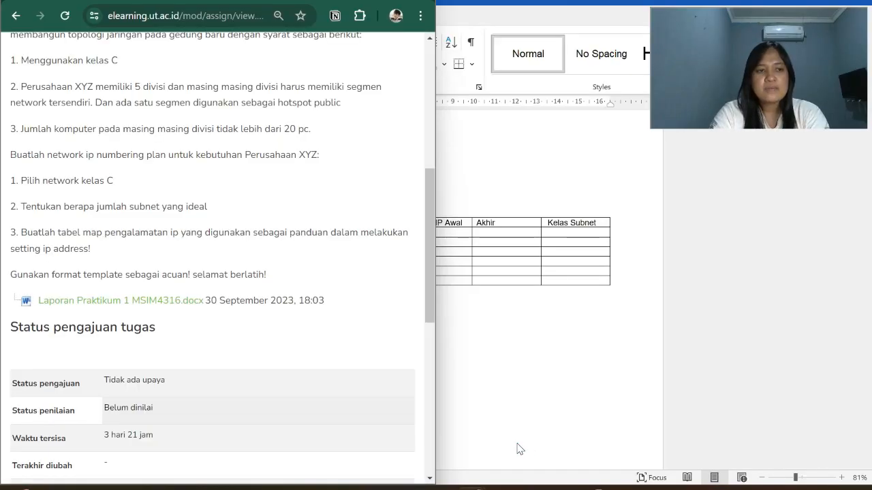
click(468, 256)
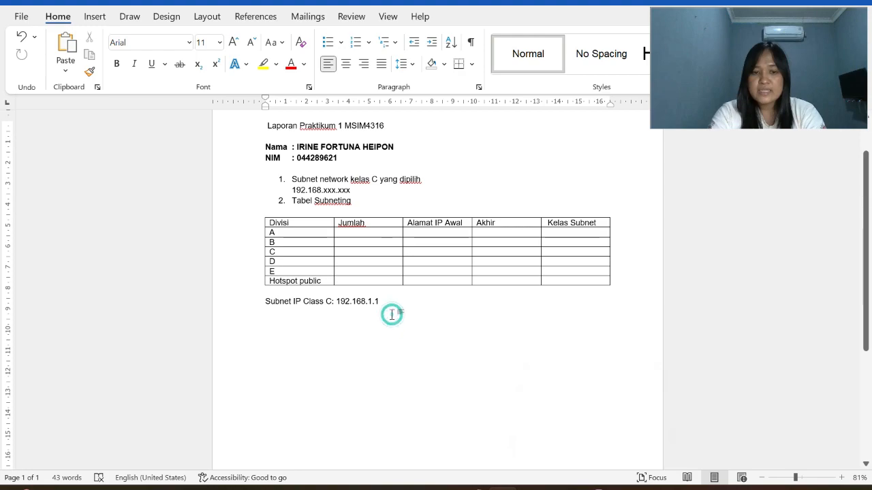
text(1111)
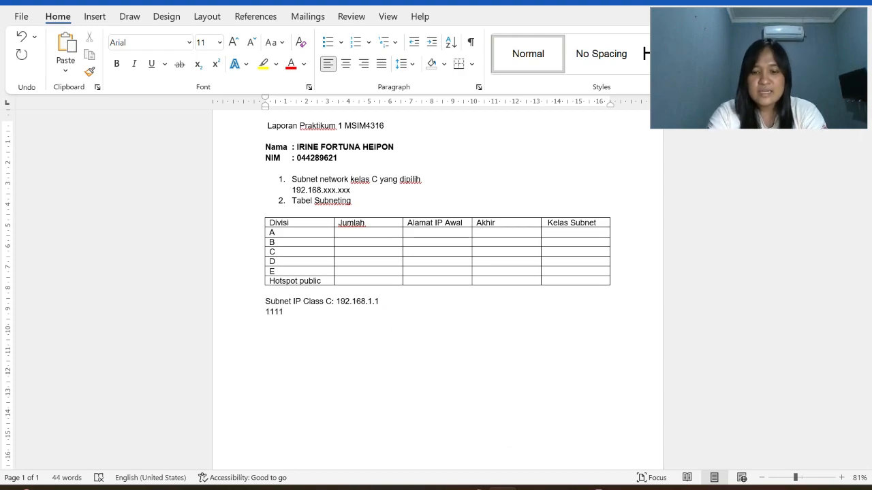
text(1111)
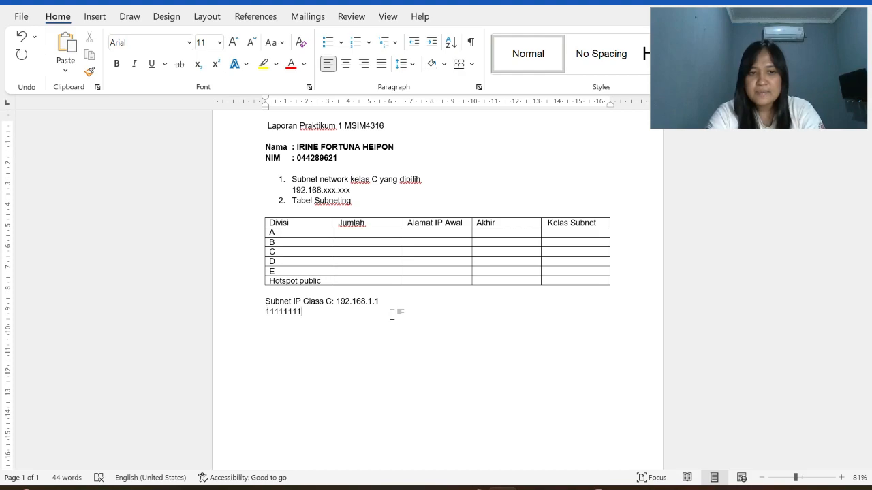
Duplicate the binary octet three times on the same line, separated by periods, to make four octets of 11111111
key(shift+Home)
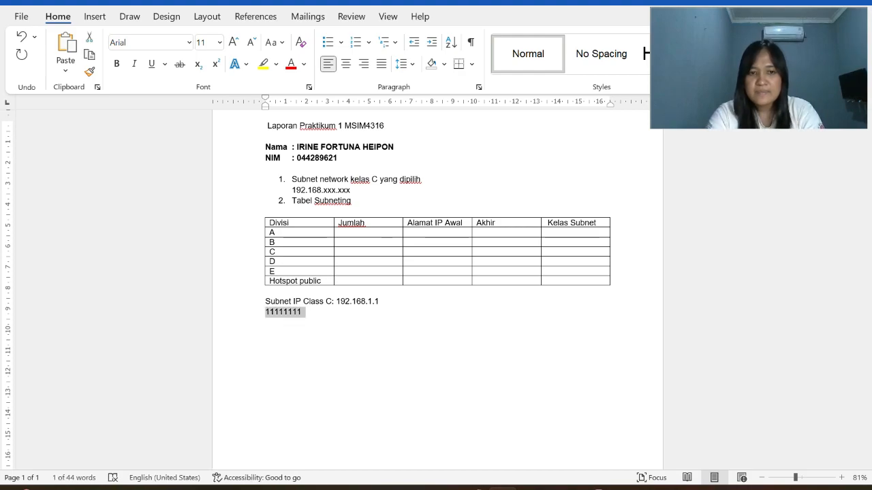
key(End)
key(shift+Home)
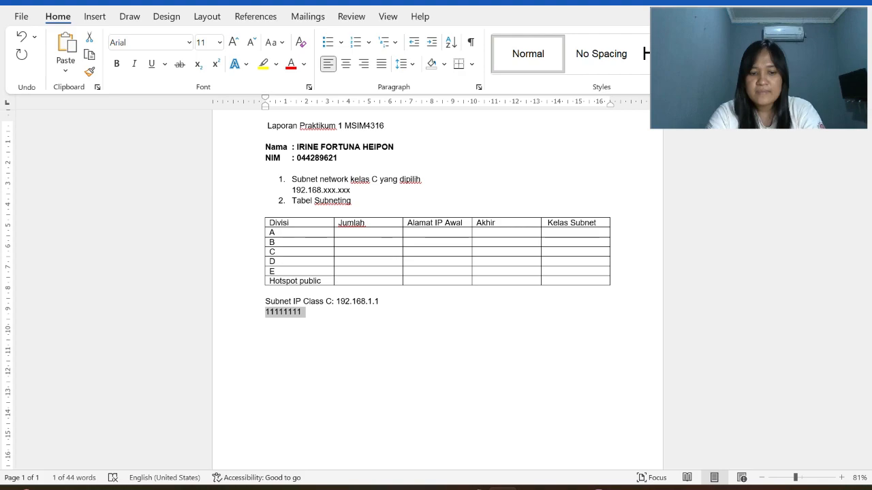
key(ctrl+c)
key(End)
text(.)
key(ctrl+v)
key(BackSpace)
text(.)
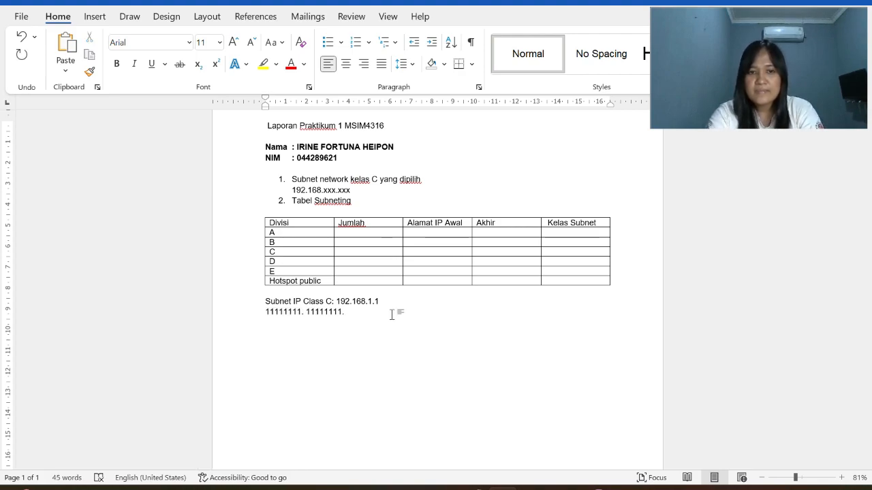
key(ctrl+v)
key(BackSpace)
text(.)
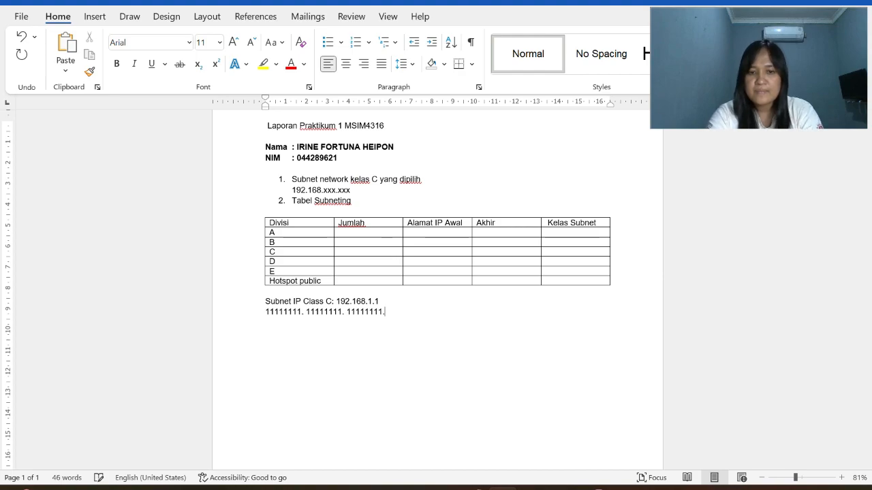
key(ctrl+v)
key(BackSpace)
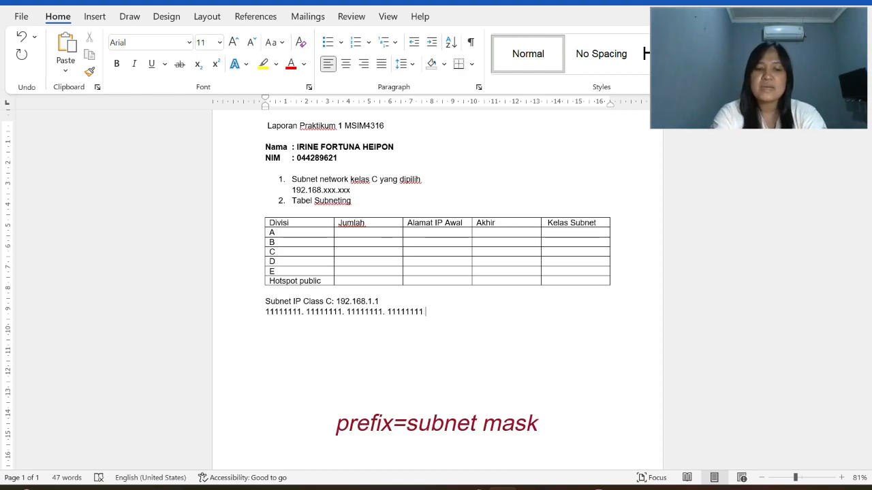
Add the prefix list "/24 /25 /26 /27 /28" on a new line below the binary octets
key(Return)
text(/)
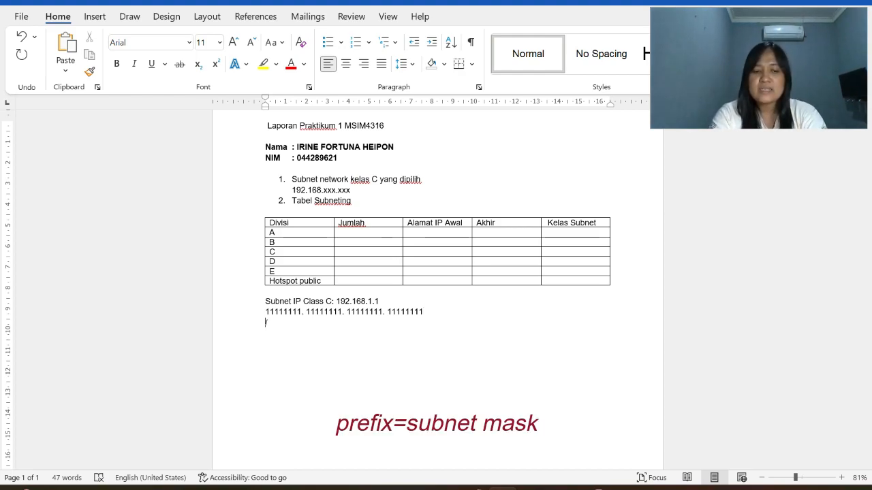
text(24 /25)
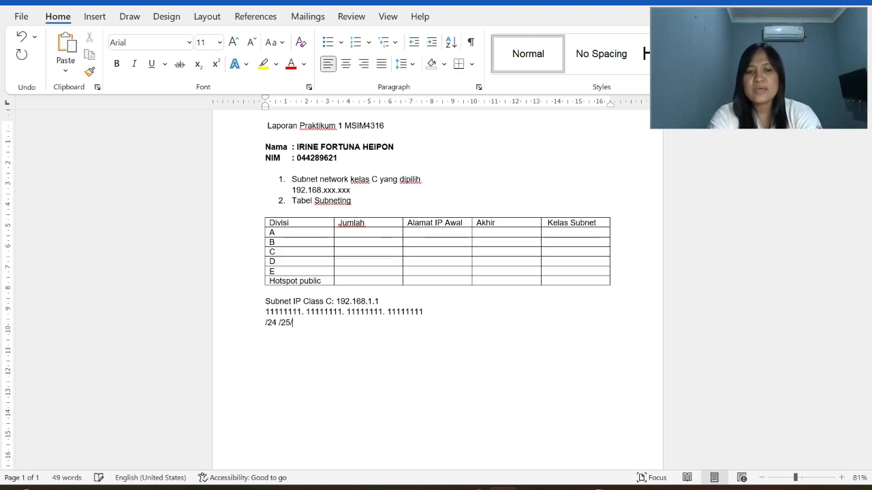
text( /26 /27 /28)
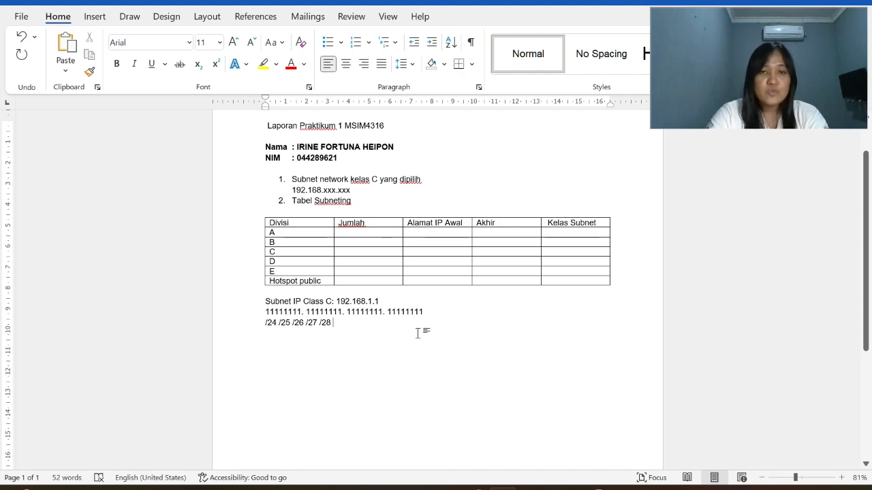
Insert the line "Subnet mask: 255.255.255.0" between the Subnet IP Class C line and the binary octets
scroll(417, 333, down, 1)
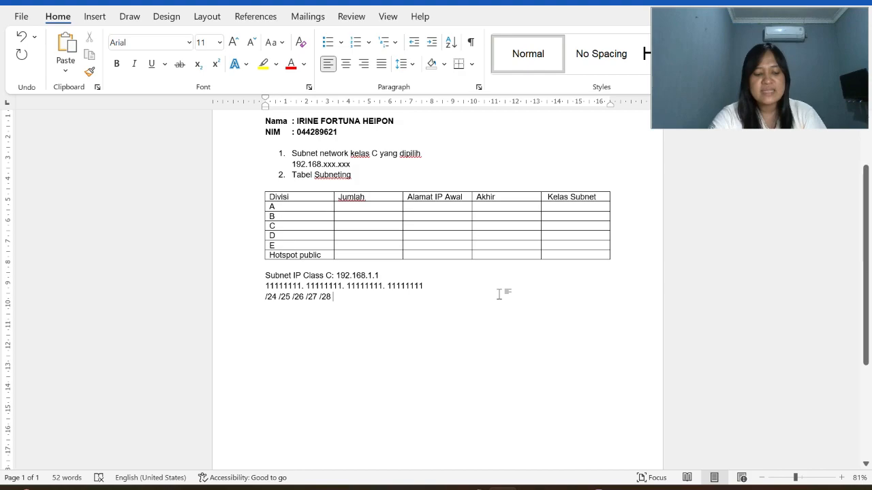
click(385, 273)
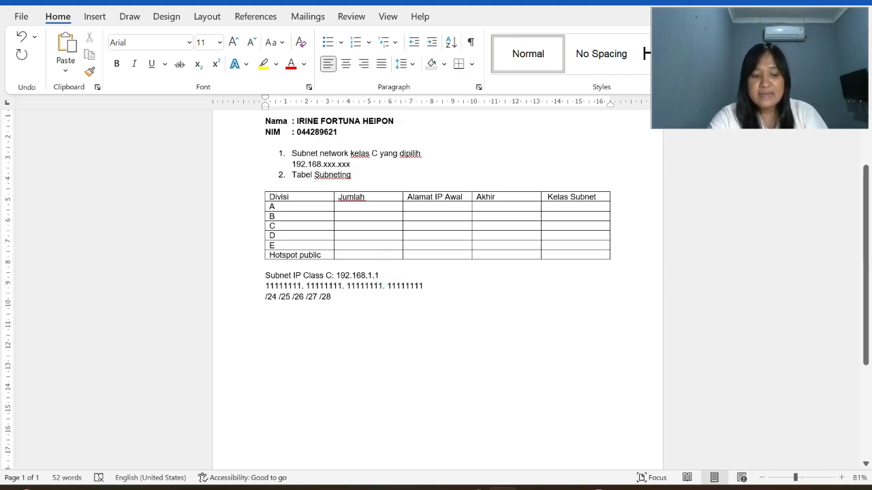
key(Return)
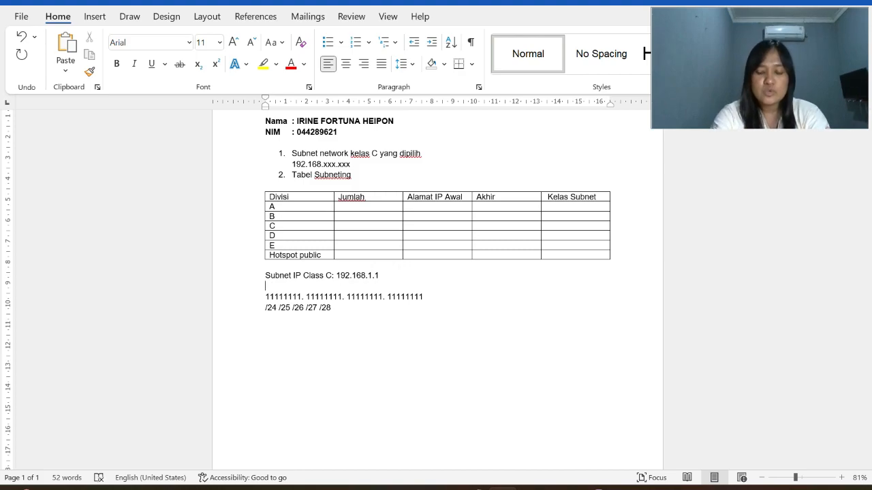
text(sub)
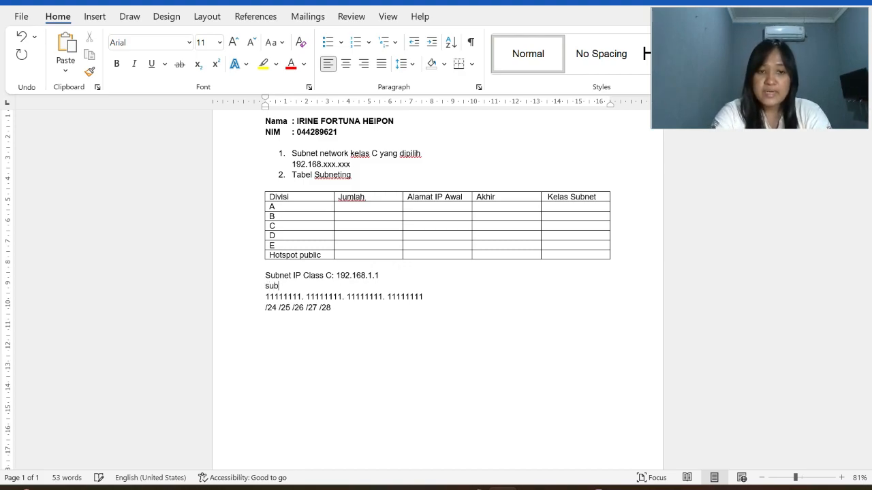
text(net )
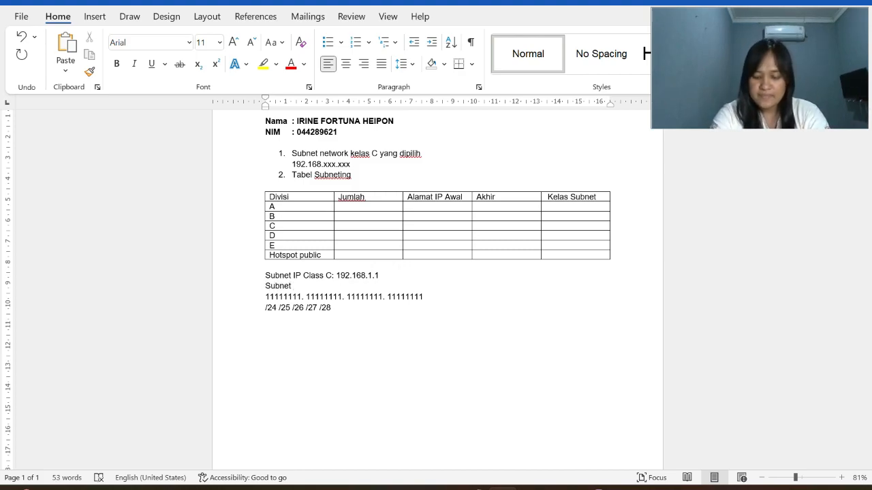
text(mask)
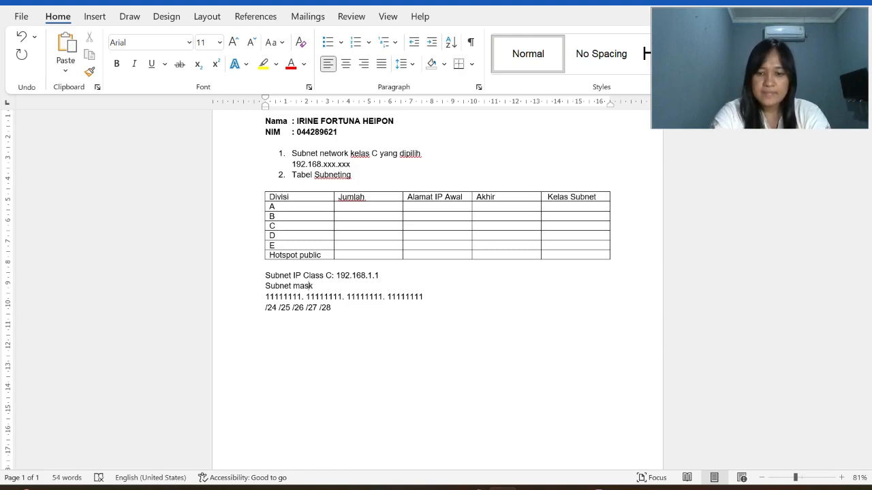
text(: 255)
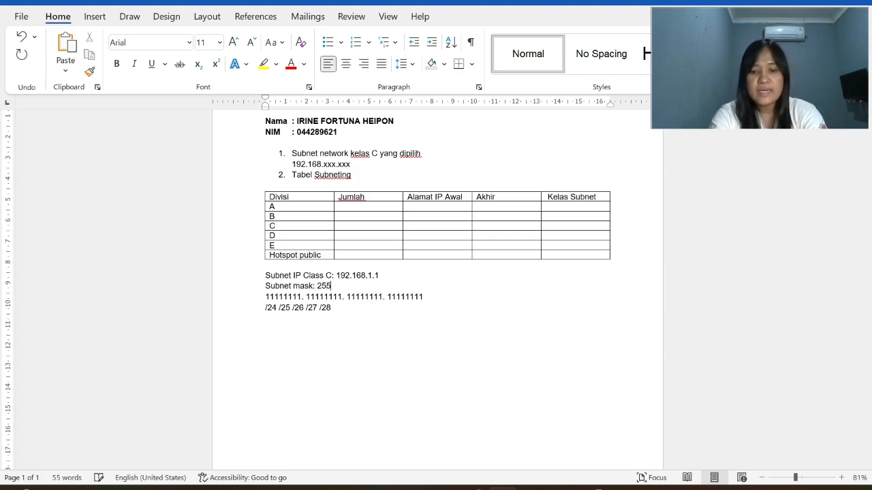
text(.255.255.2)
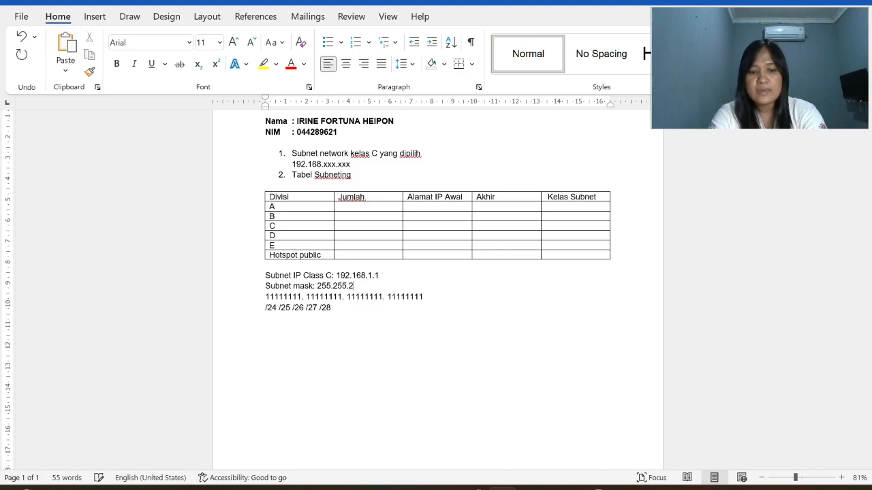
text(.0)
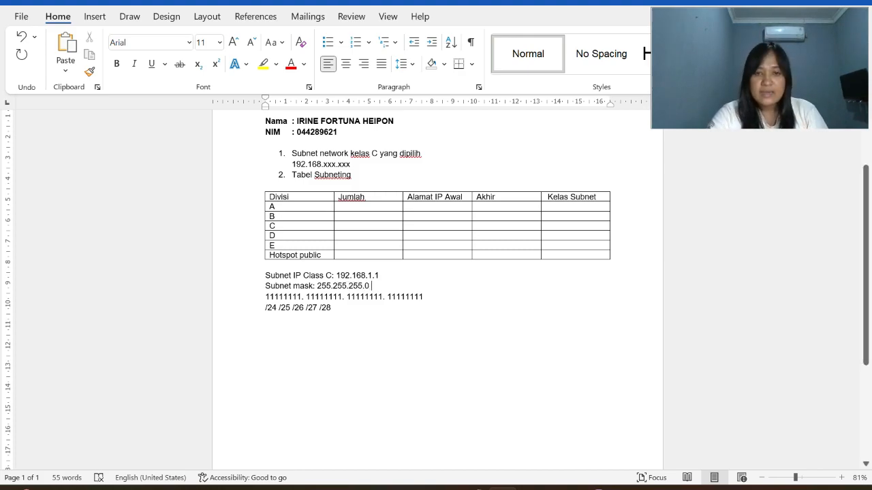
Add the binary octet 11111111 after the subnet mask 255.255.255.0, separated by a tab
double_click(367, 286)
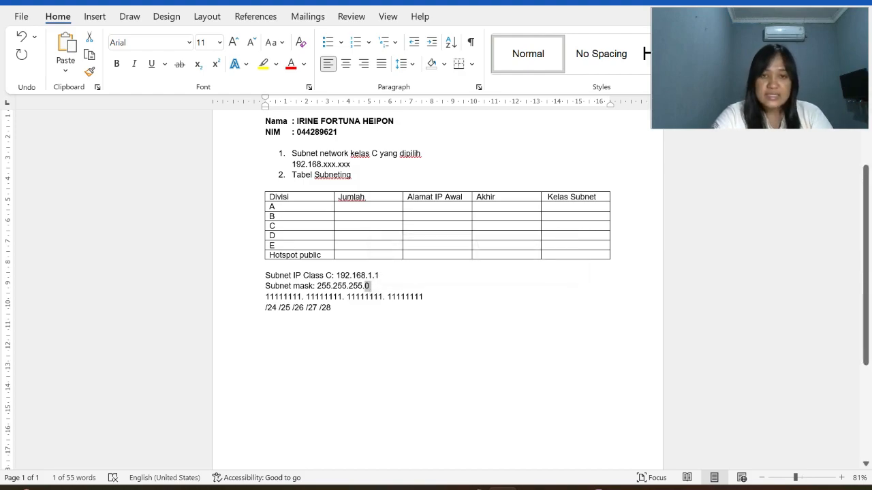
click(392, 285)
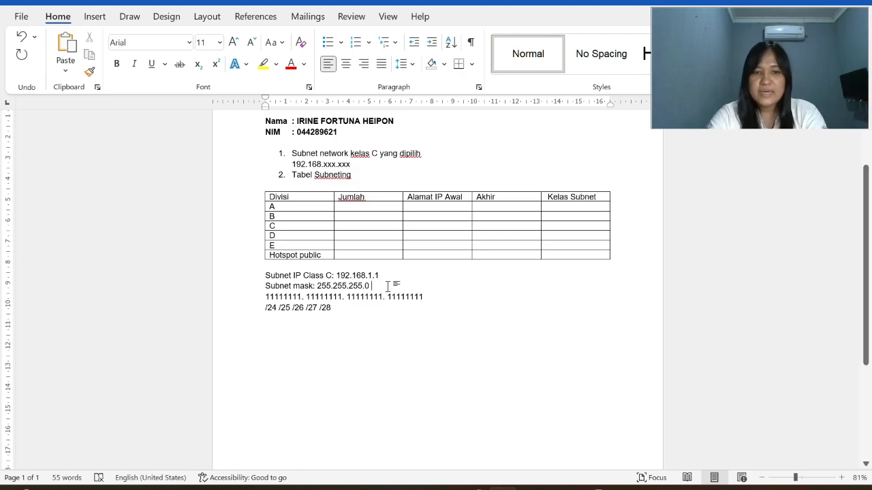
key(Tab)
text(111)
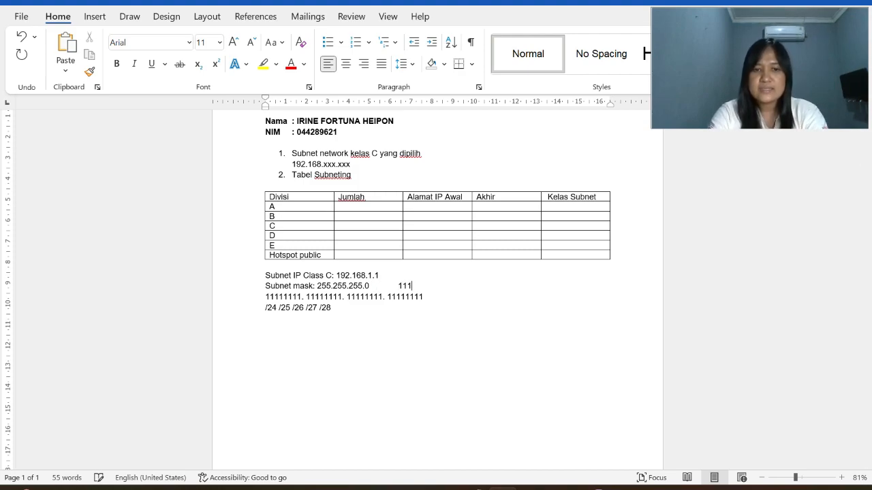
text(11111)
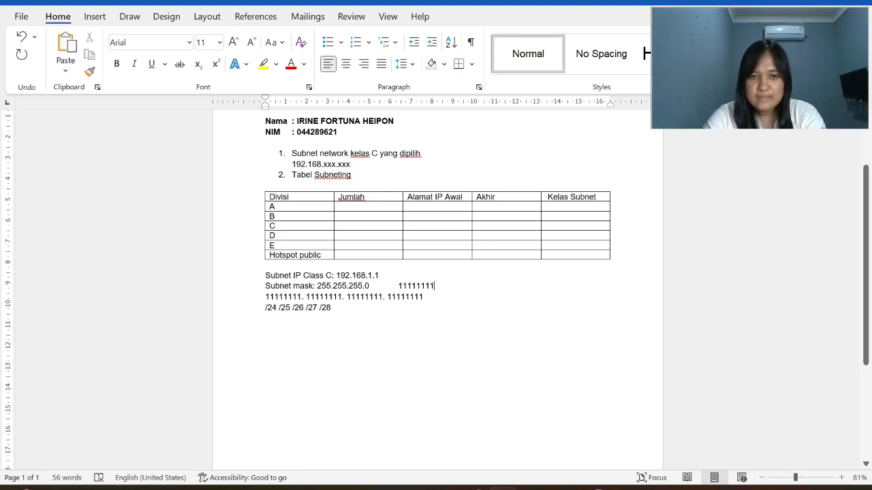
Copy the binary octet after the subnet mask and repeat it three times, separated by periods, to form four octets of 11111111
click(417, 286)
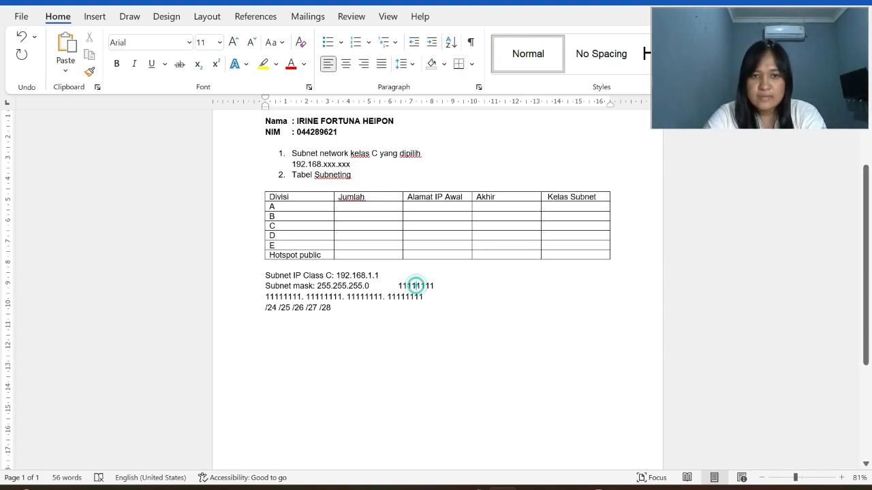
click(436, 286)
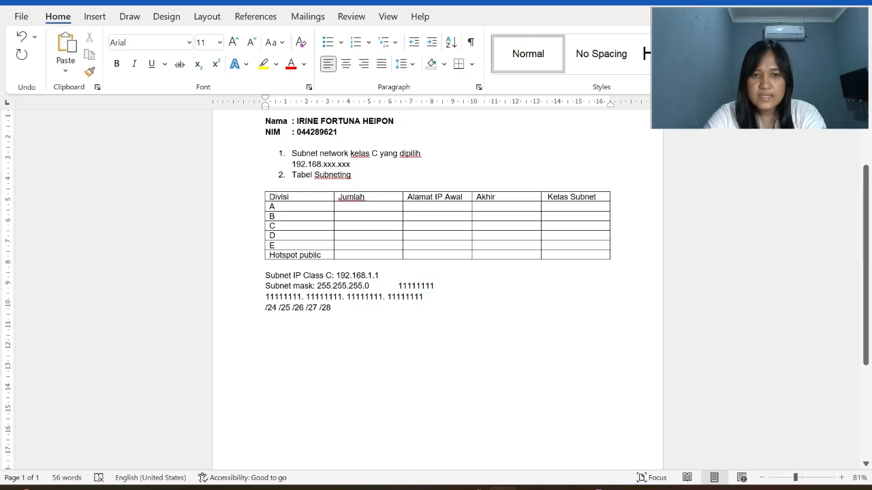
drag(399, 286, 436, 287)
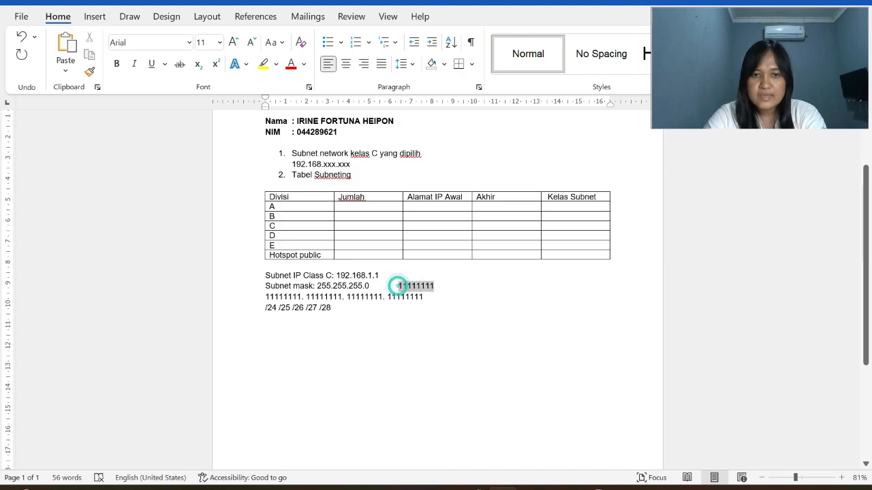
key(ctrl+c)
click(435, 286)
text(.)
key(ctrl+v)
text(.)
key(ctrl+v)
text(.)
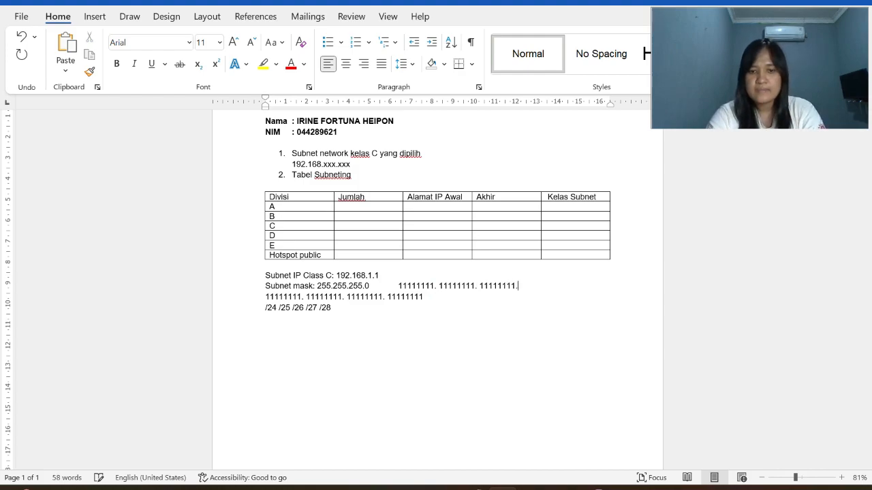
key(ctrl+v)
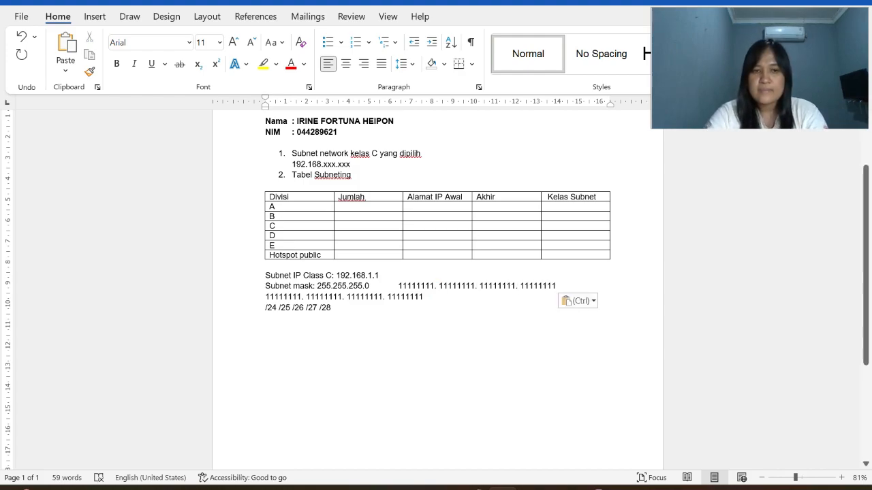
Delete the octet and prefix lines below the subnet mask line and replace the mask's last binary octet with 00000000
drag(265, 297, 336, 311)
key(Delete)
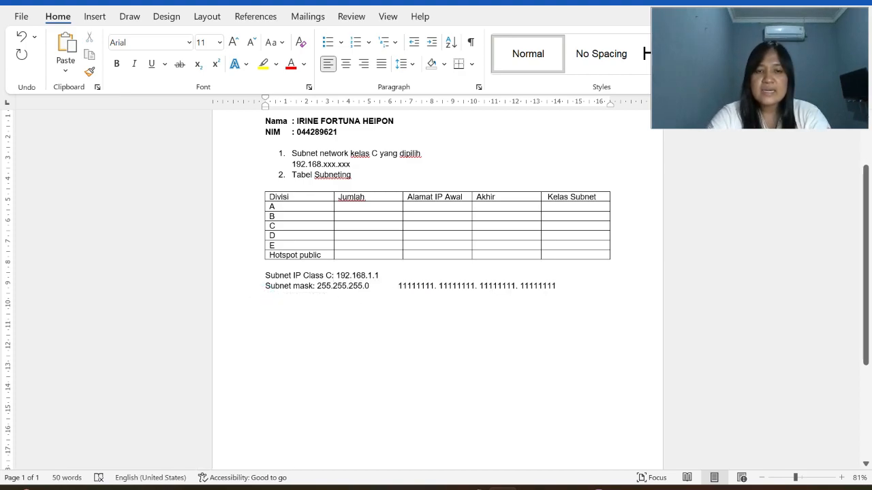
double_click(365, 286)
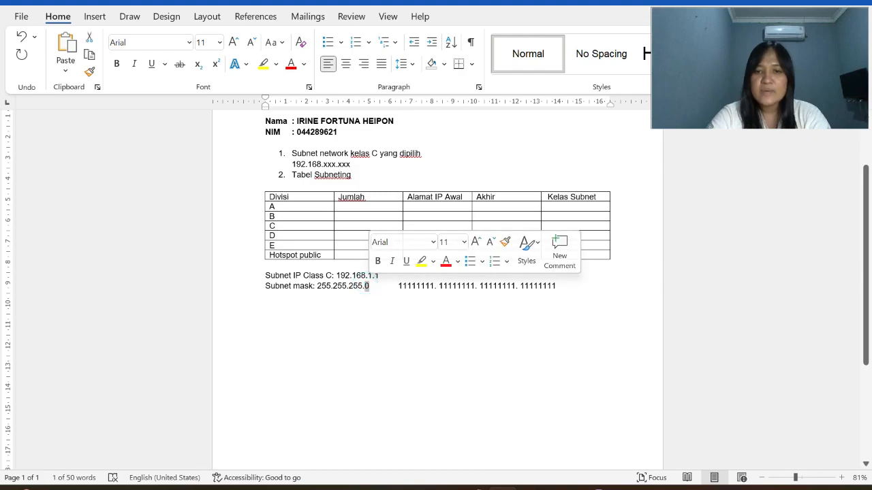
double_click(523, 286)
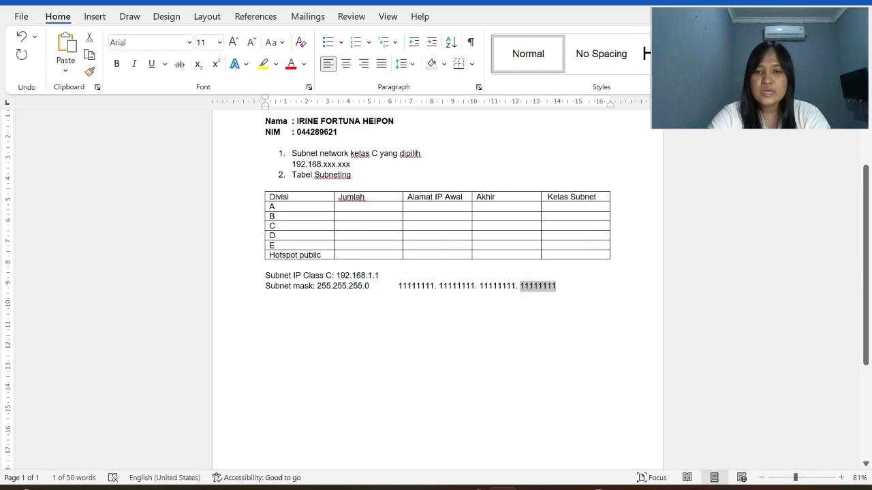
text(00000000)
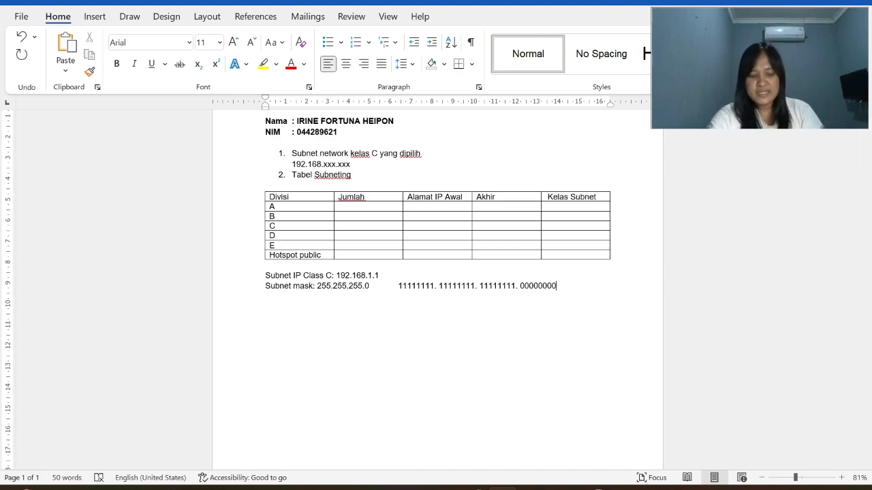
mouse_move(533, 489)
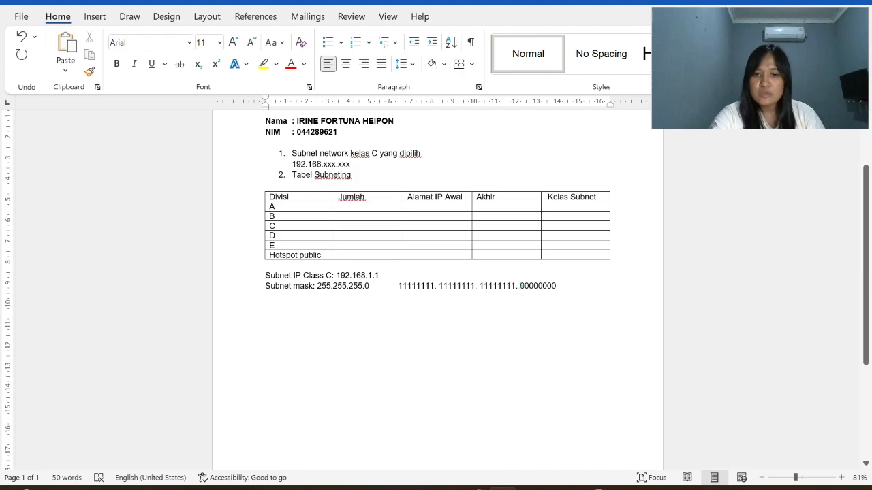
double_click(521, 286)
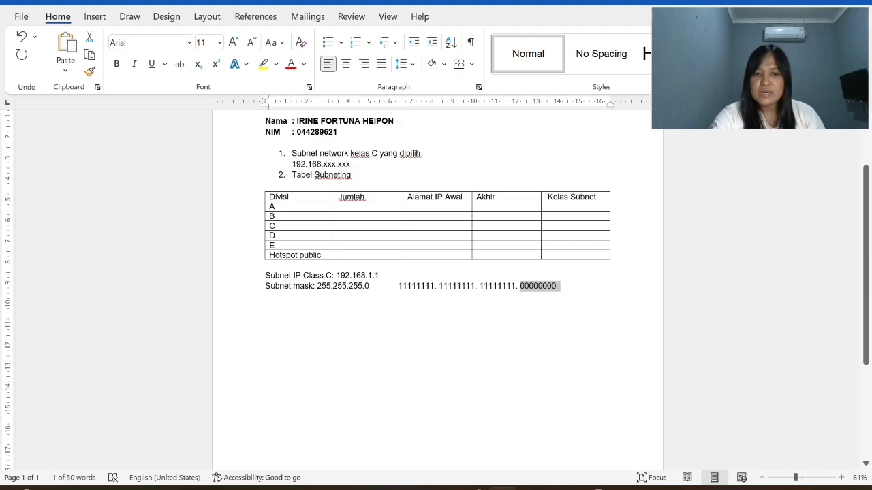
double_click(400, 286)
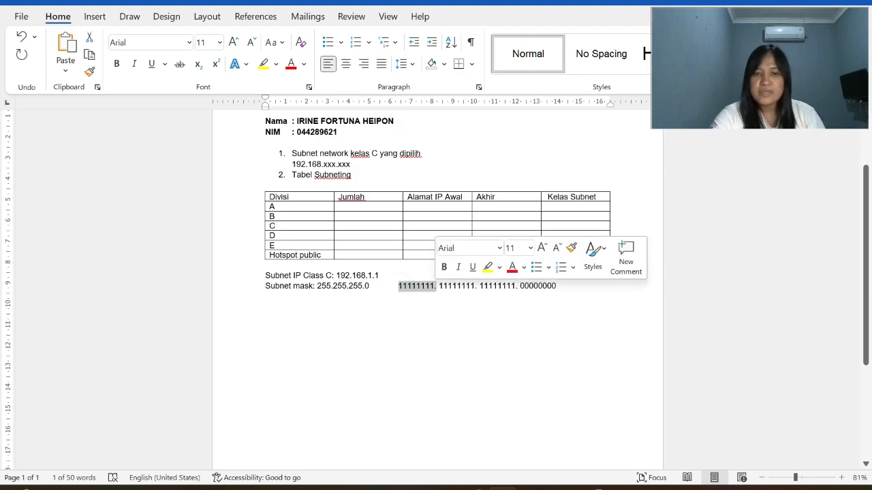
double_click(449, 286)
drag(397, 286, 501, 291)
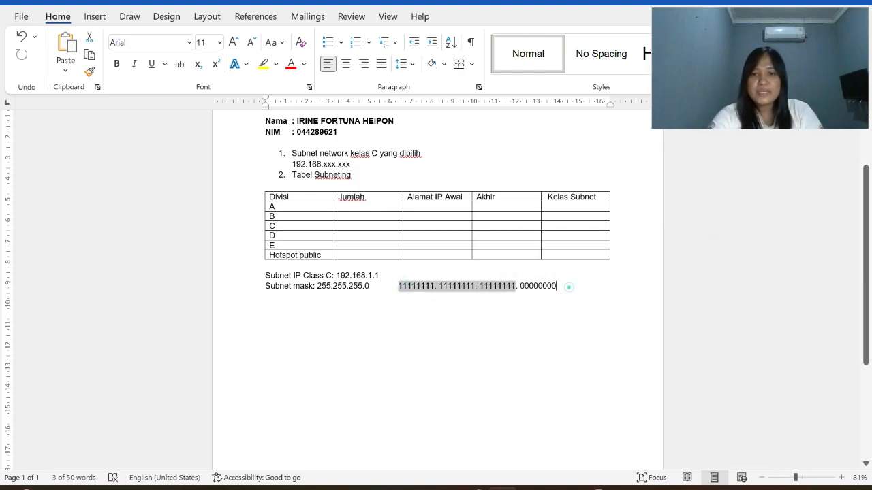
Add the calculation "2^5=32" on a new line below the subnet mask
click(569, 287)
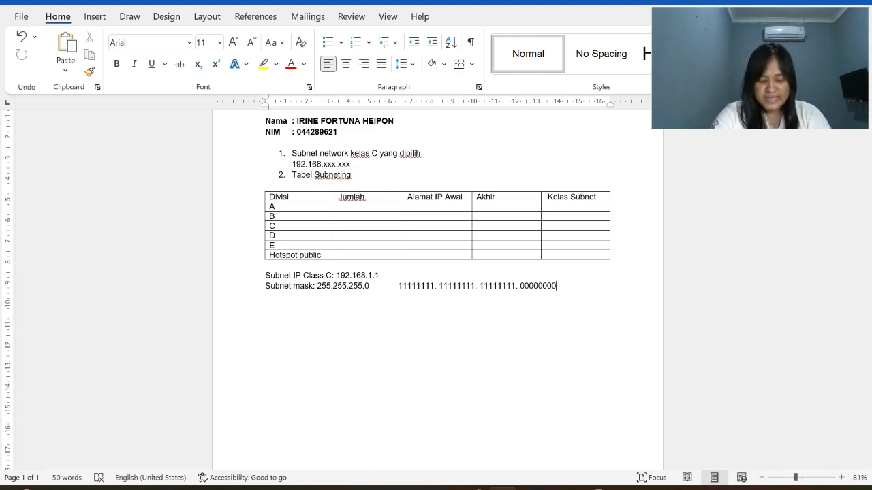
key(Return)
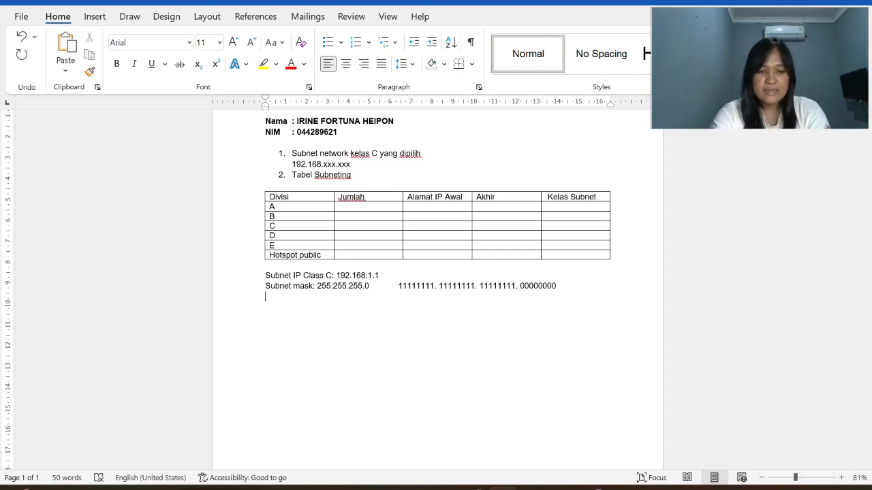
text(2)
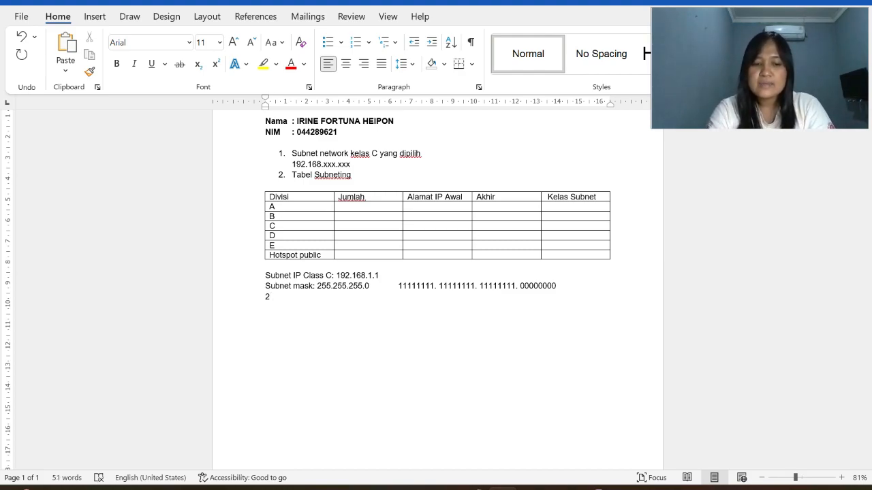
text(^)
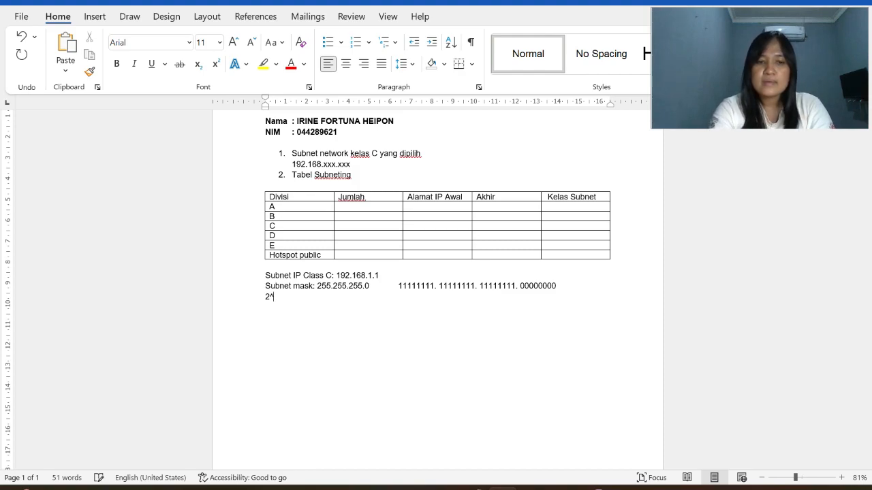
text(5)
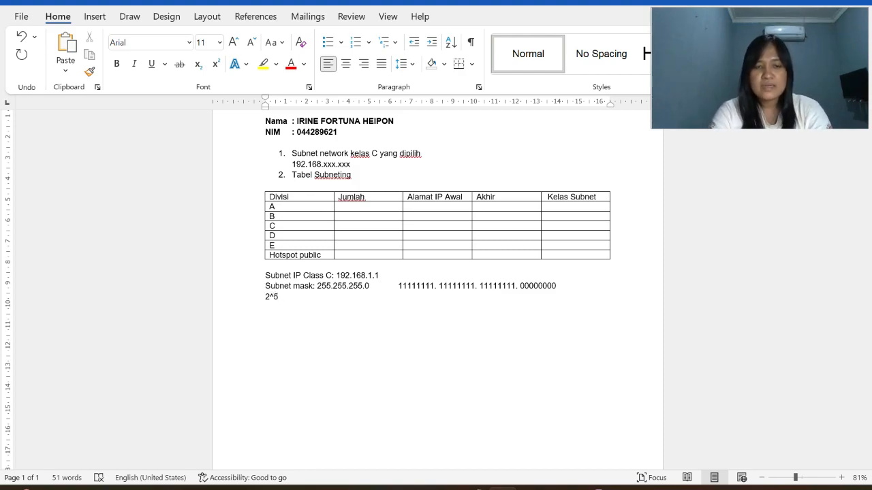
text(=)
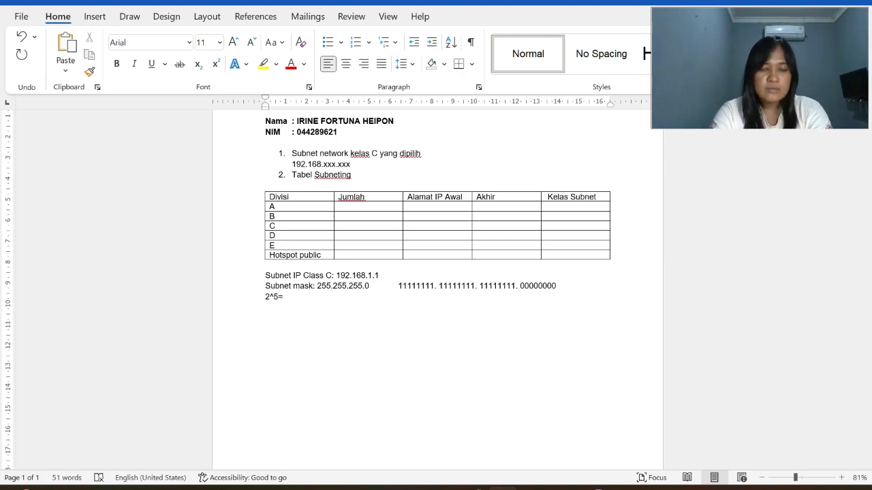
text(31)
key(BackSpace)
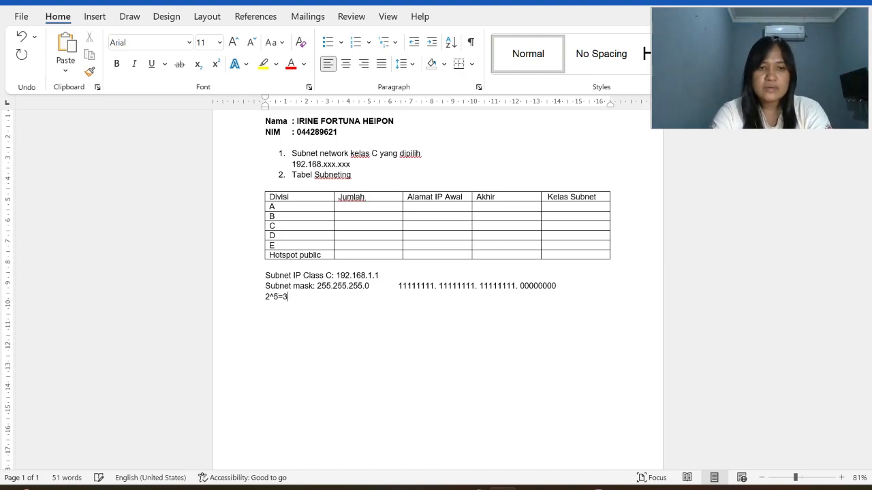
text(2)
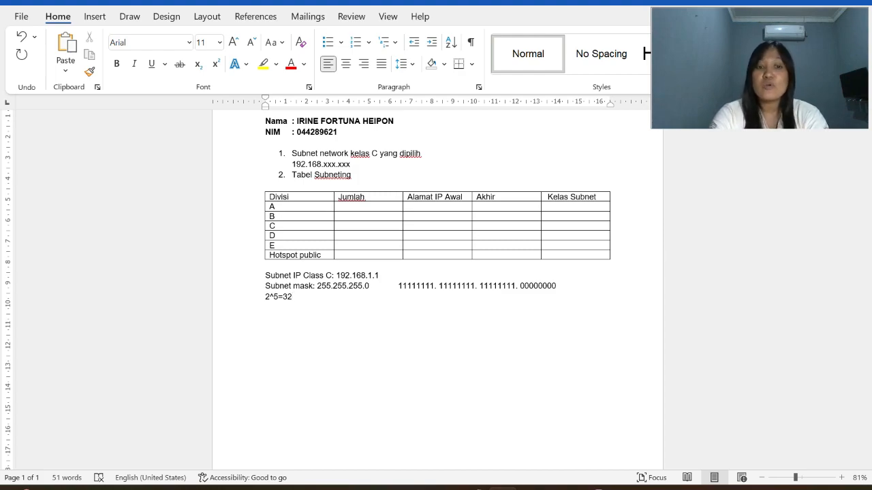
Change the exponent calculation below the subnet mask to "2^4=16"
key(BackSpace)
key(BackSpace)
key(BackSpace)
key(BackSpace)
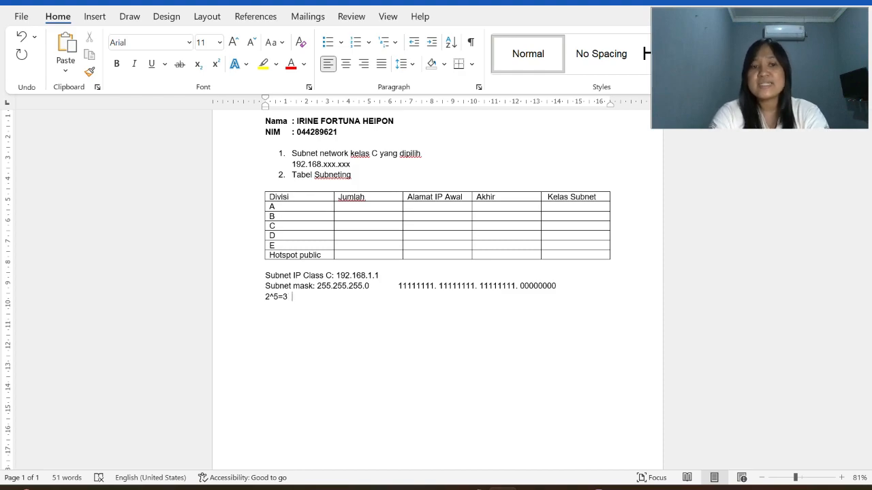
text(4=)
text(16)
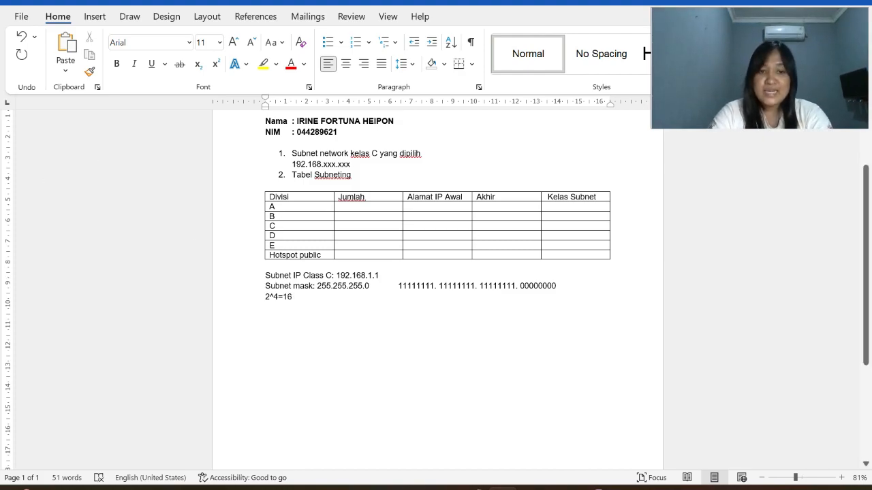
Insert the label "No of IP:" in front of the calculation 2^4=16
double_click(286, 297)
click(327, 297)
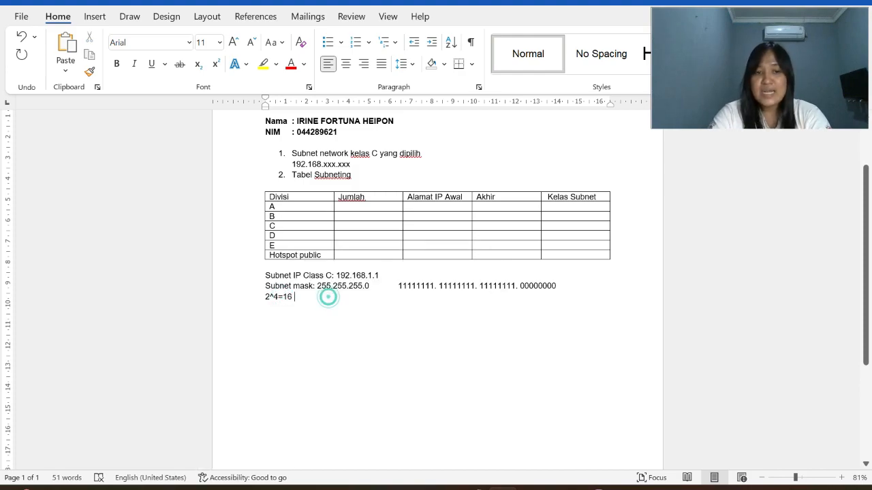
click(262, 297)
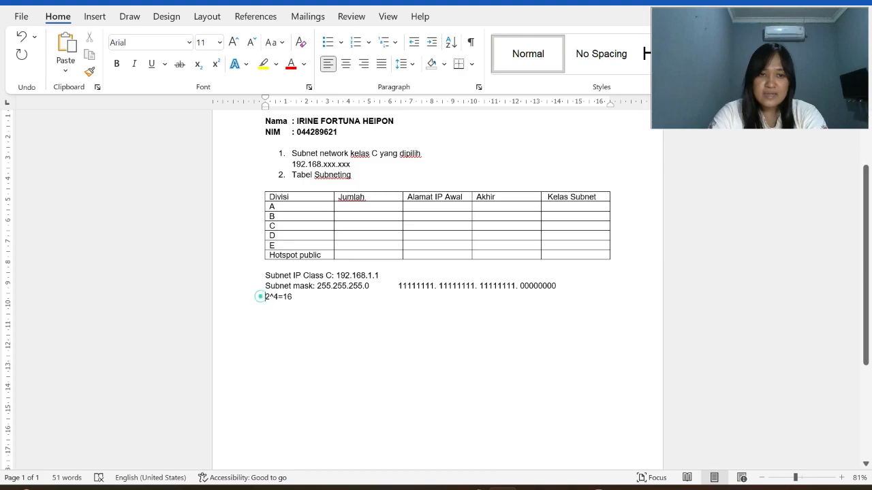
text(No of Ip)
key(BackSpace)
text(P:)
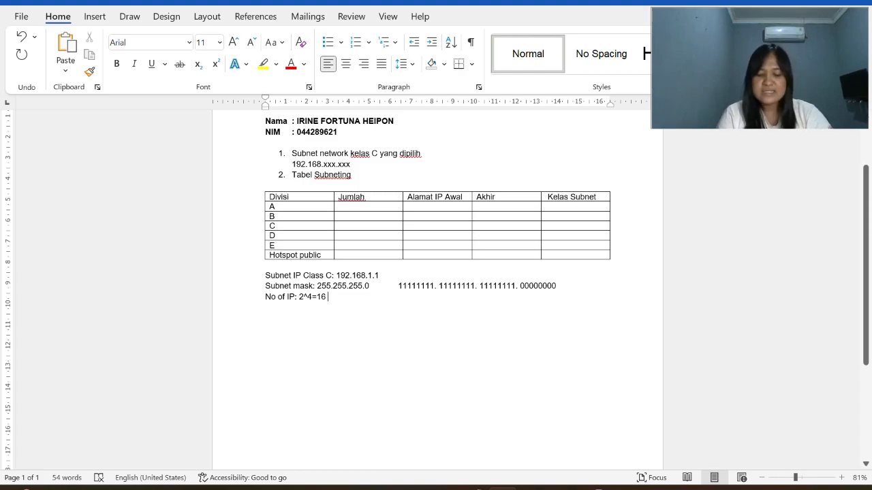
Append "prefix /28" to the end of the No of IP line
text(p)
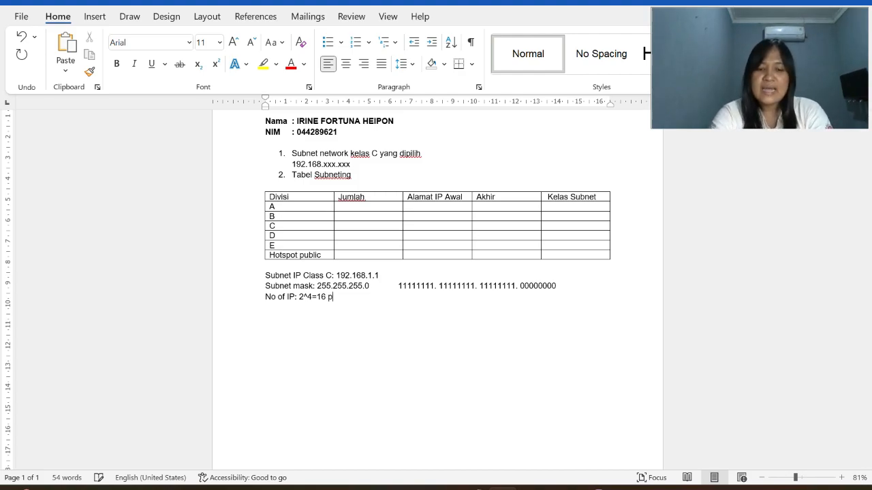
text(refix)
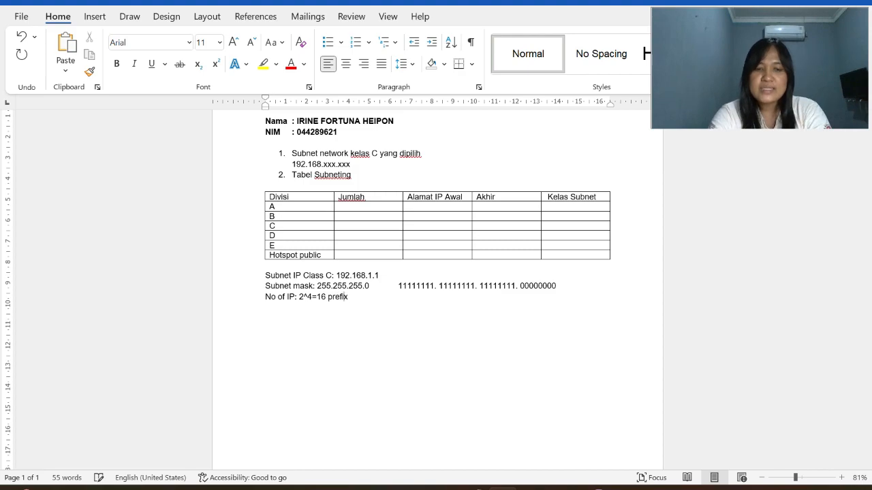
text( /28)
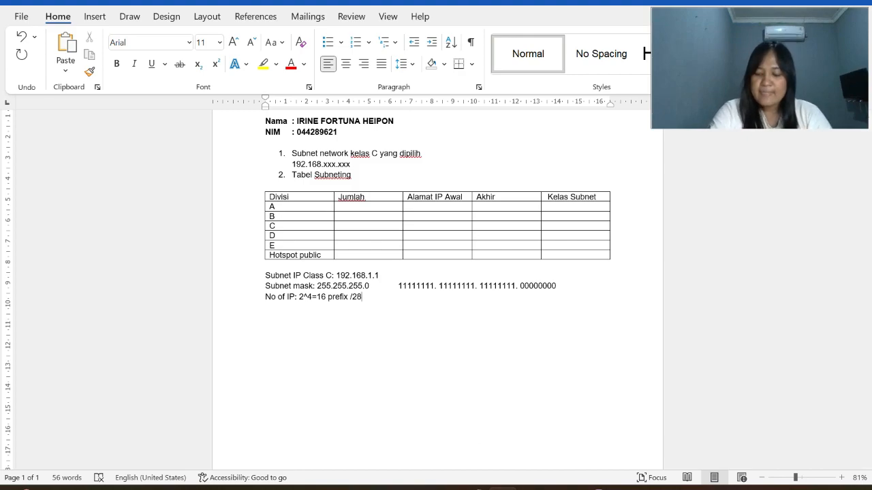
Switch to the IP Calculator page in Chrome and calculate the subnet for address 192.168.1.1 with netmask 28
mouse_move(472, 487)
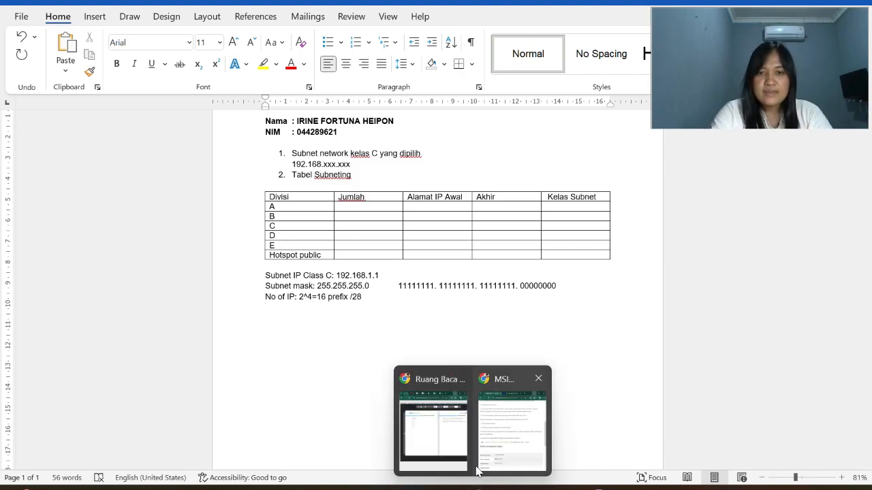
click(496, 449)
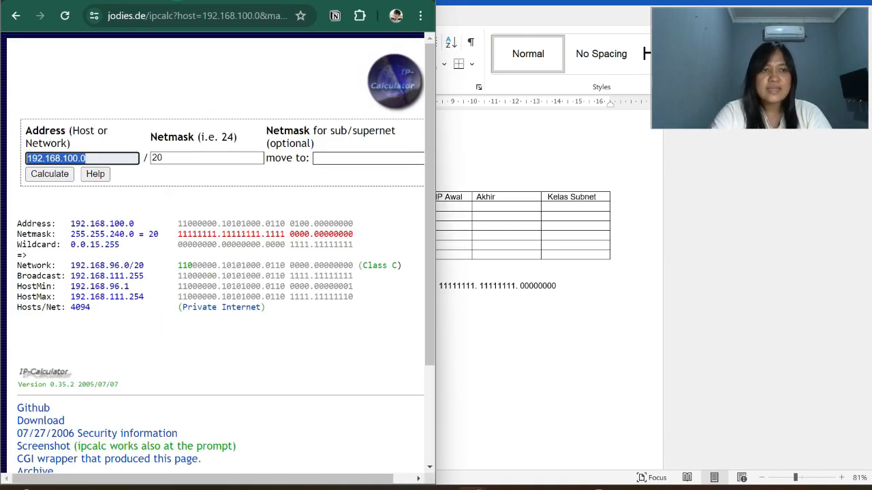
click(123, 157)
key(BackSpace)
key(BackSpace)
key(BackSpace)
key(BackSpace)
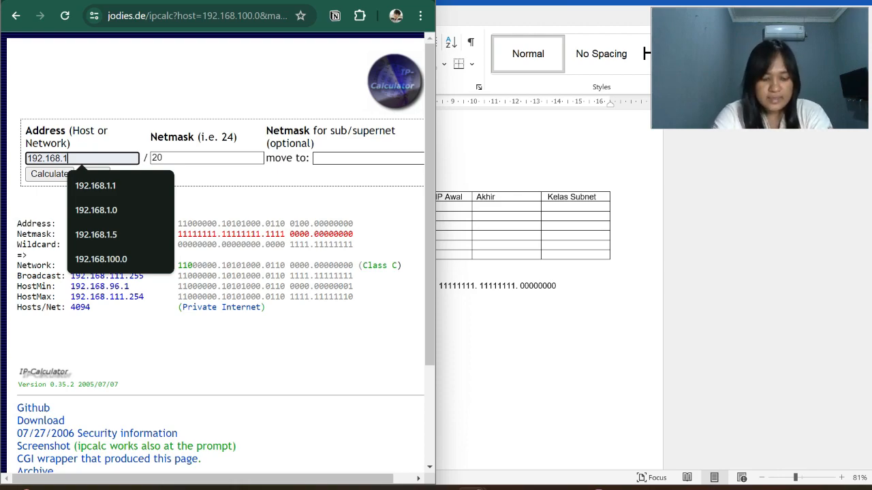
text(.1)
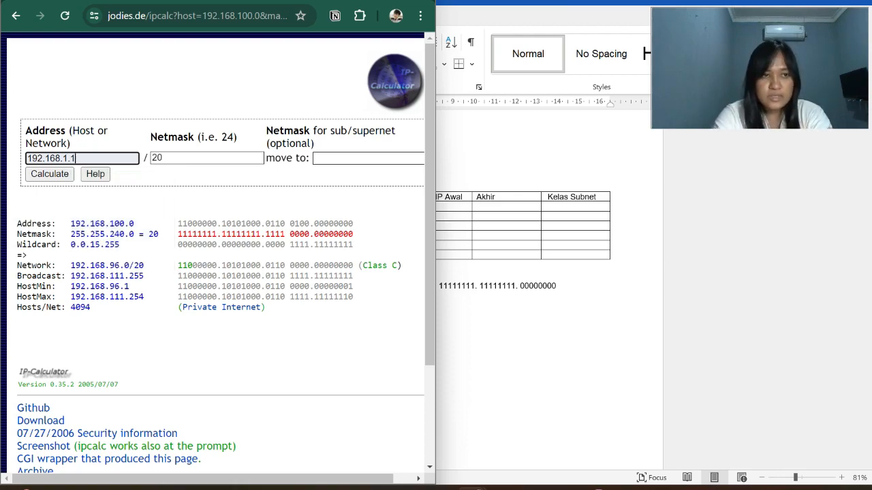
key(Tab)
text(28)
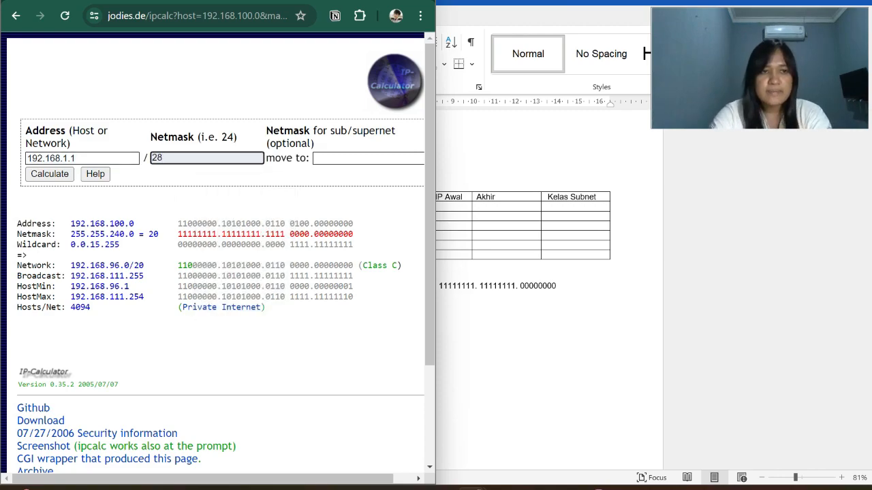
click(49, 177)
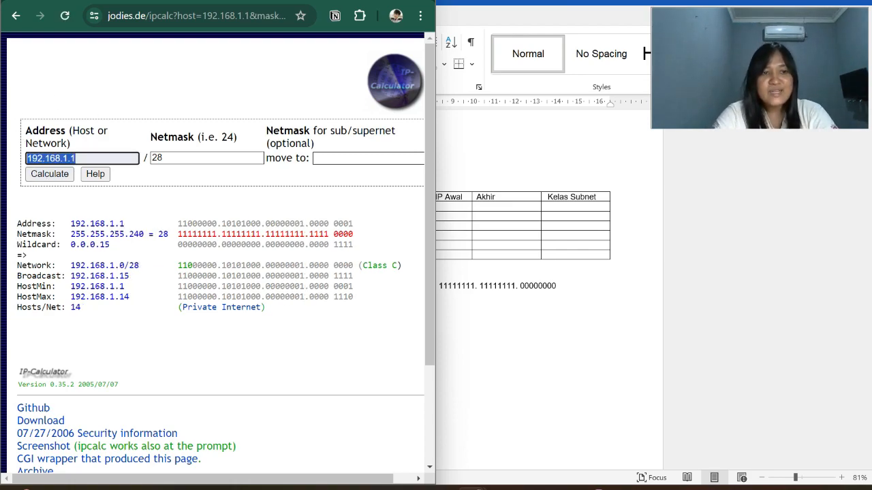
Check the netmask's last octet in the IP Calculator, return to the Word report and change the subnet mask to 255.255.255.240
drag(70, 234, 145, 234)
click(141, 234)
click(137, 237)
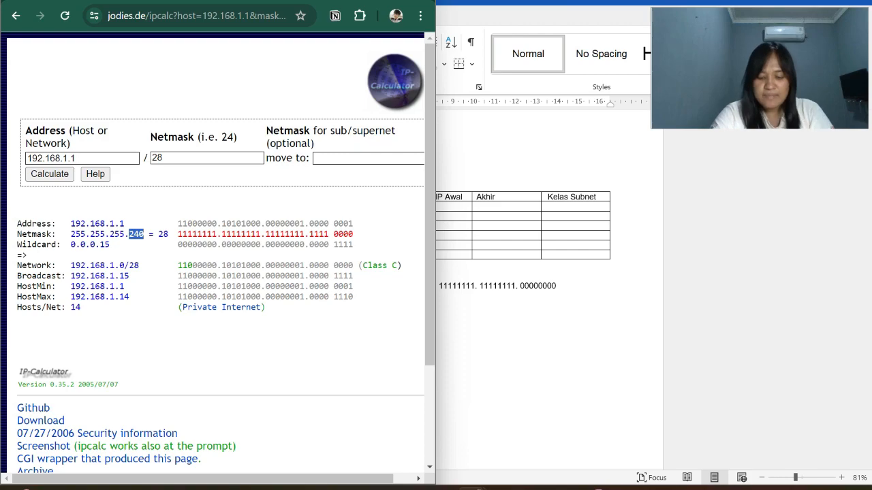
click(364, 2)
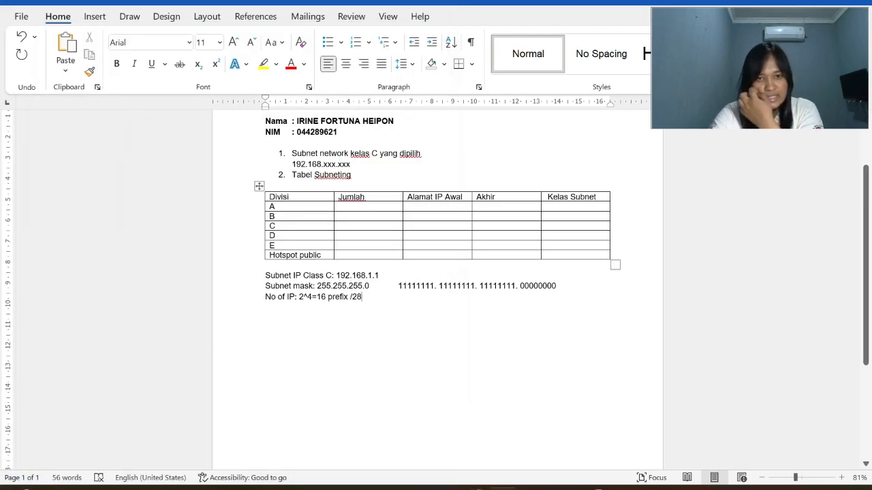
double_click(366, 286)
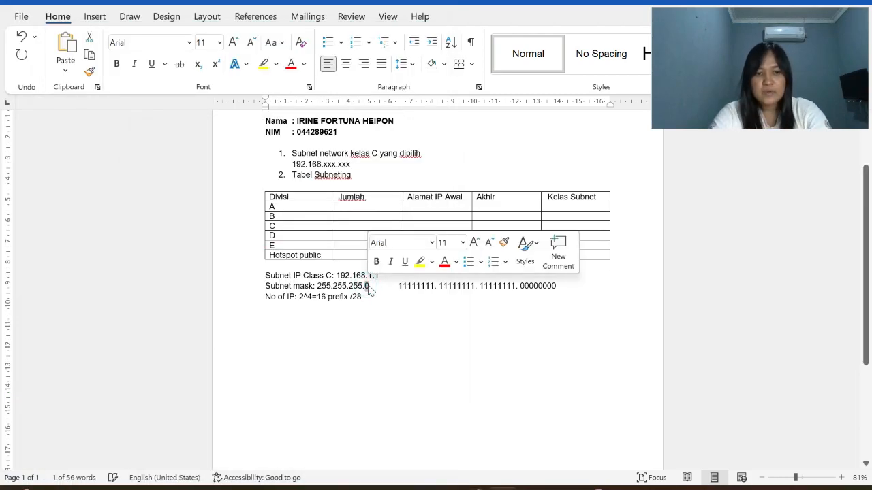
text(240)
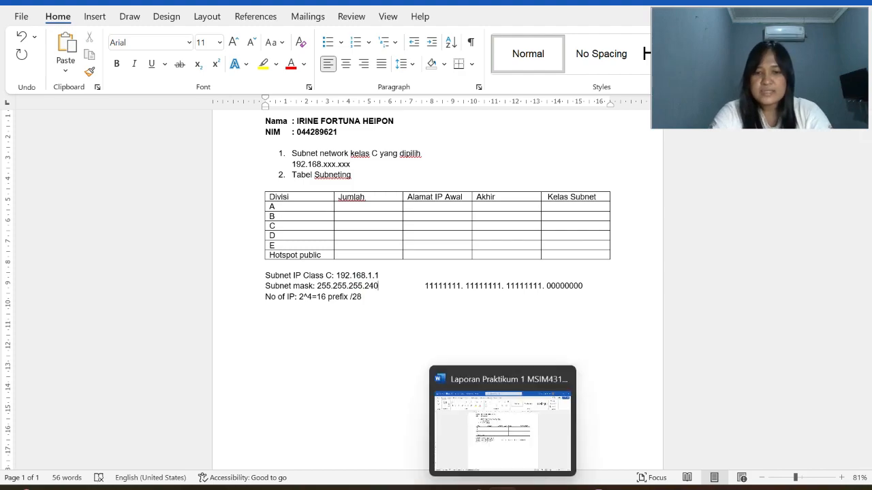
Check the binary netmask in the IP Calculator, return to Word and change the binary mask's last octet to 11110000
click(500, 453)
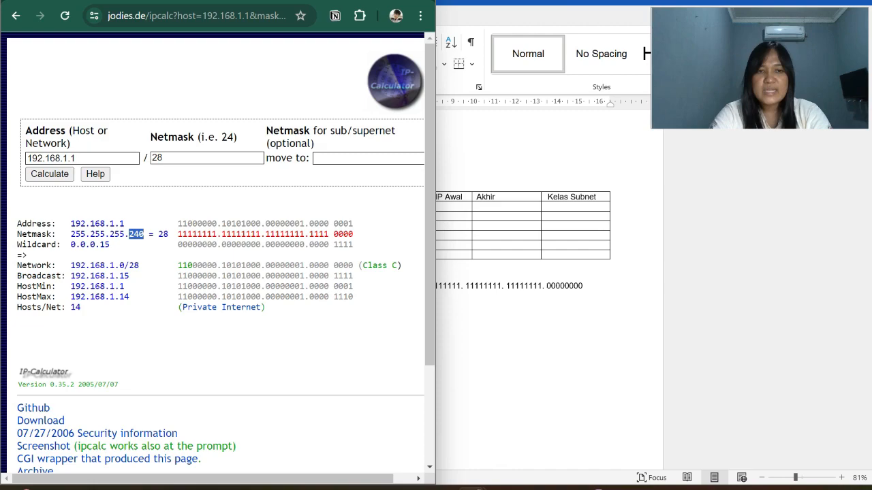
drag(310, 234, 329, 234)
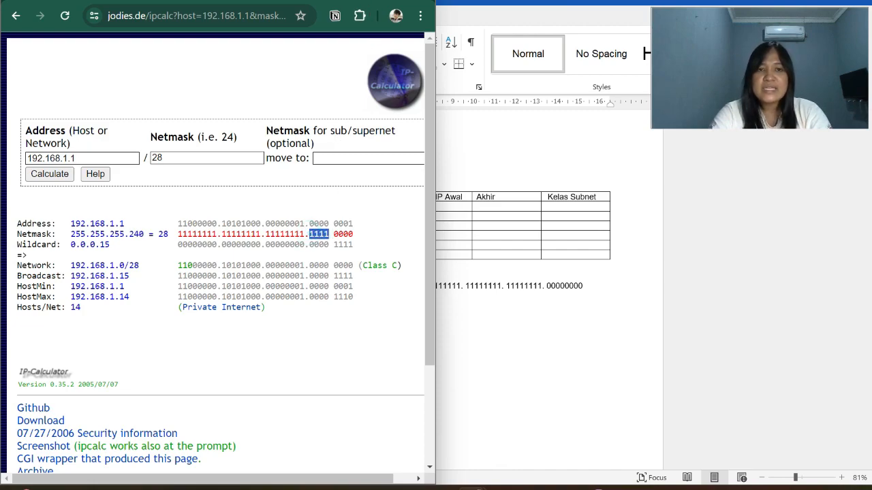
click(358, 1)
click(547, 311)
drag(547, 287, 565, 286)
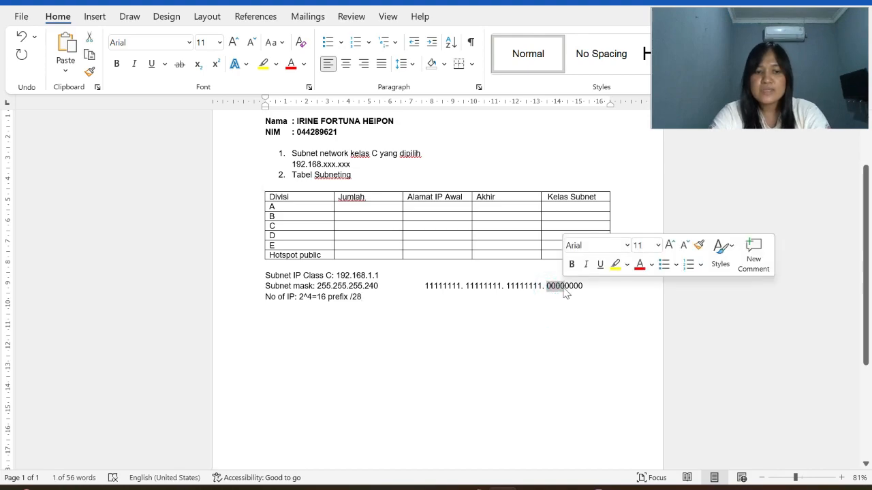
text(1111)
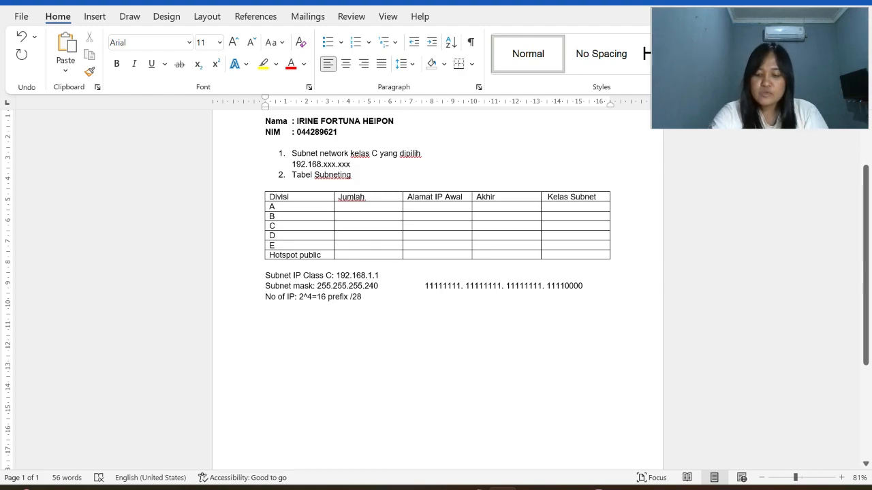
Add the line "No of useable host: 14" below the No of IP line
click(367, 298)
key(Return)
text(No of useable host: 14)
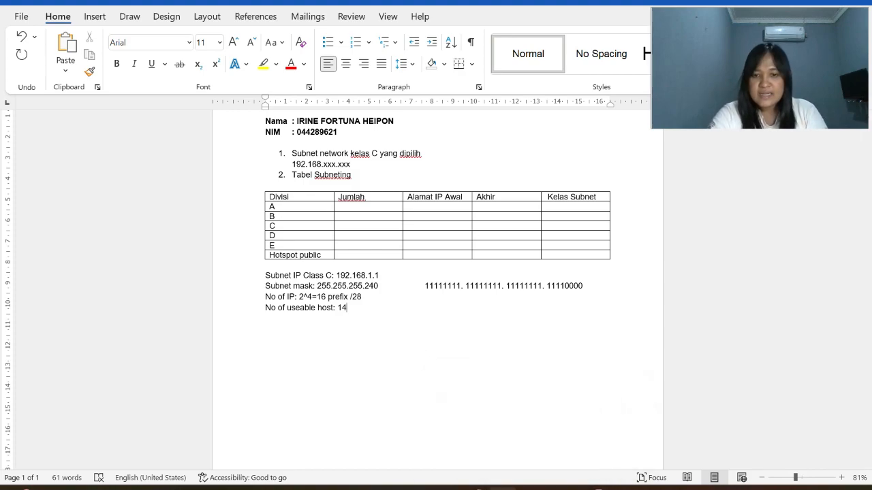
Consult the network address in the IP Calculator, return to Word and add the line "A network: 192.168.1.0" below the useable host count
mouse_move(473, 489)
click(496, 466)
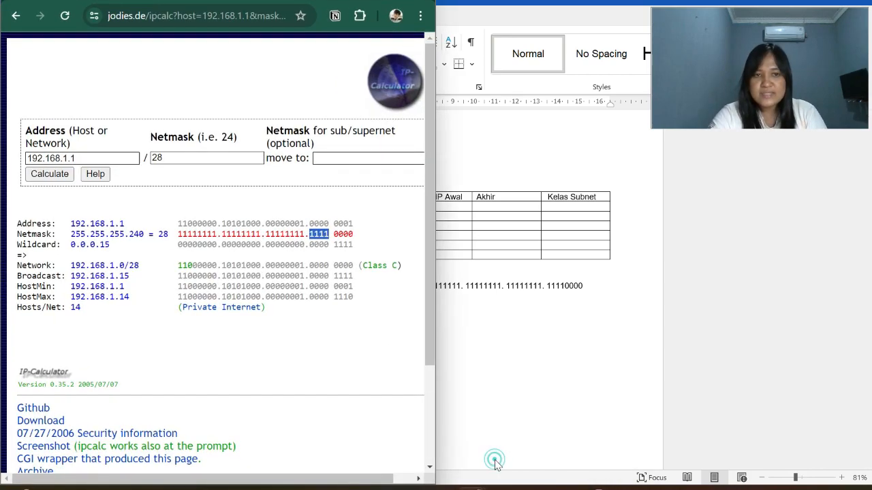
scroll(217, 252, down, 1)
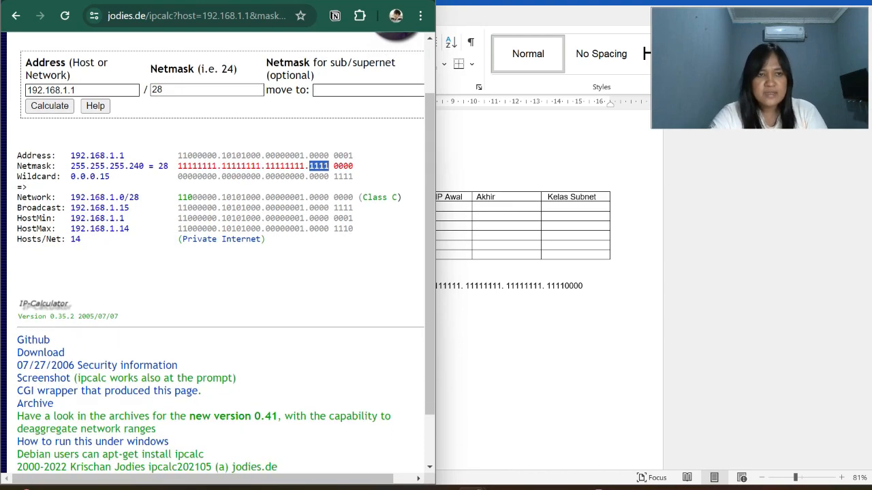
click(361, 3)
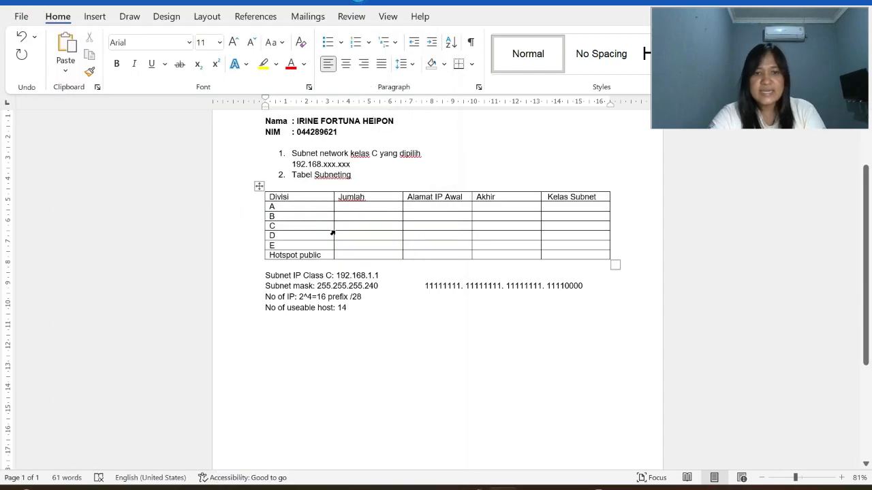
key(Return)
text(A)
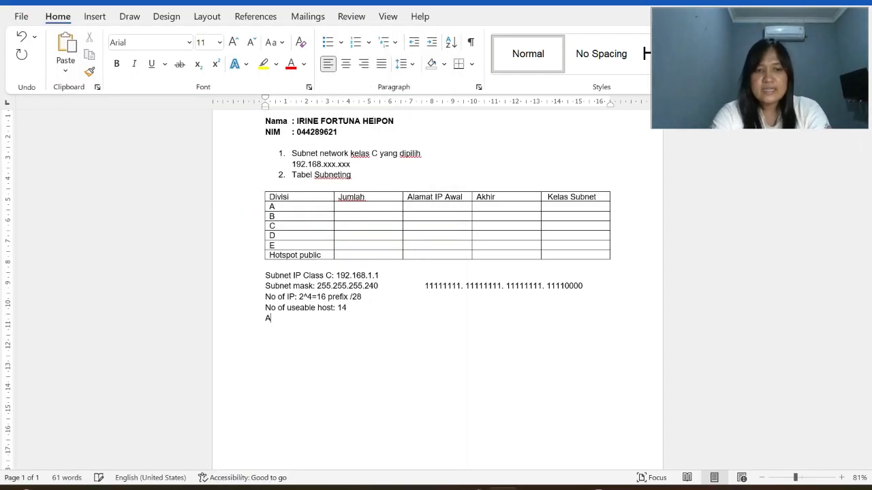
text( ne)
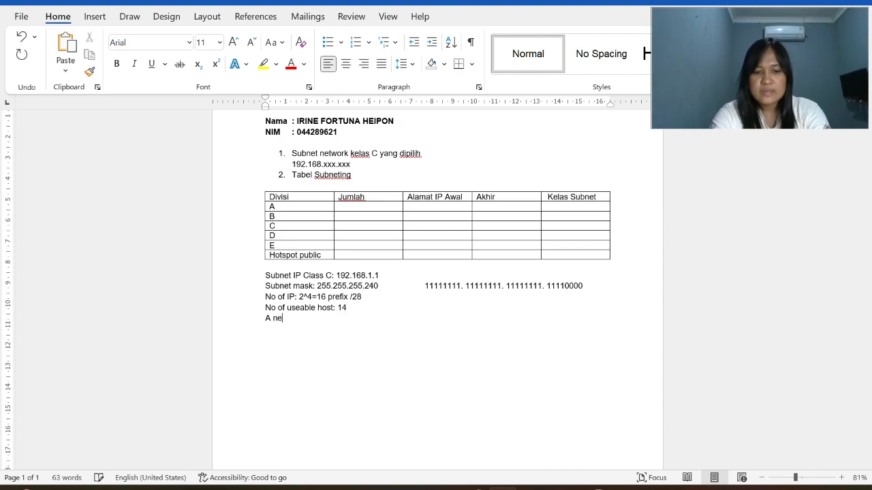
text(twor)
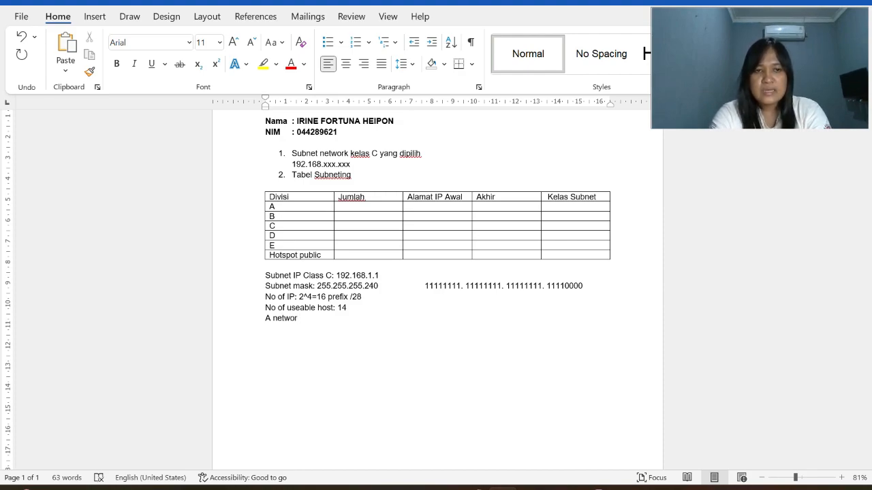
text(k)
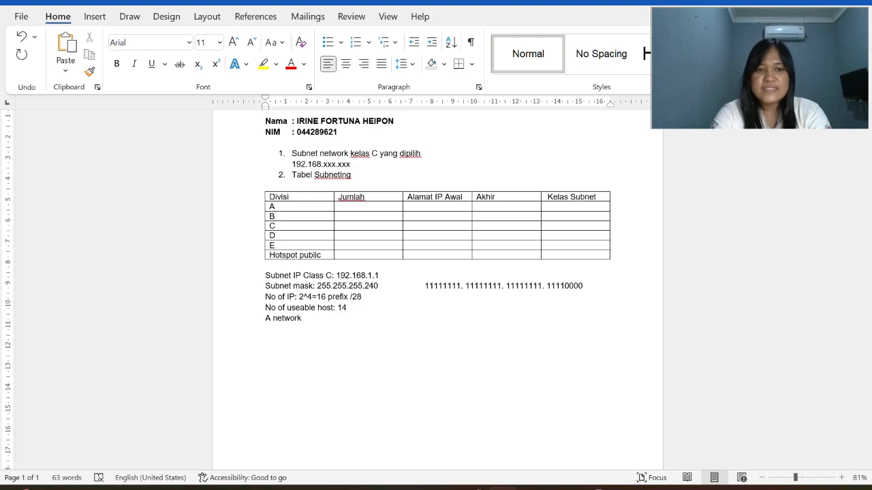
text(: )
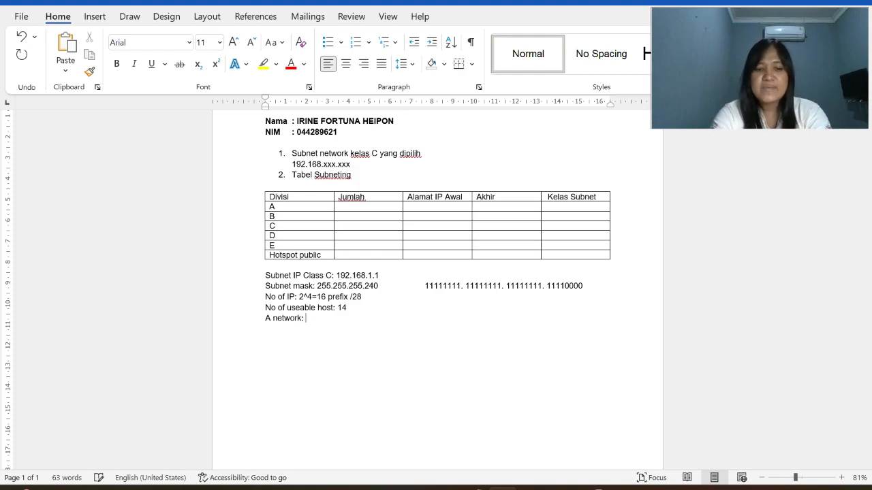
text(192.1)
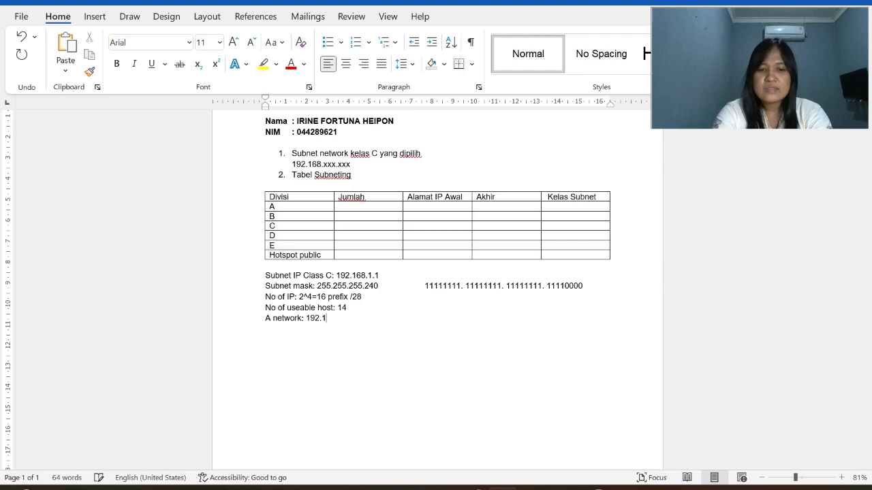
text(68.1)
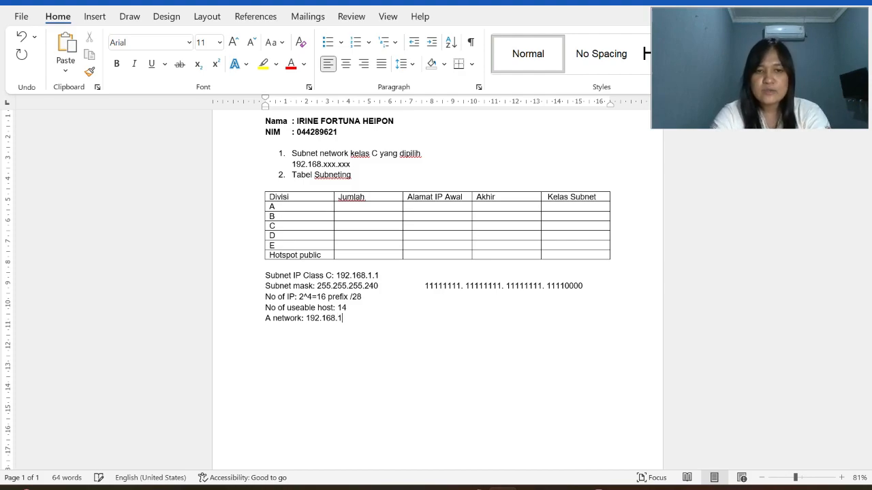
text(.0)
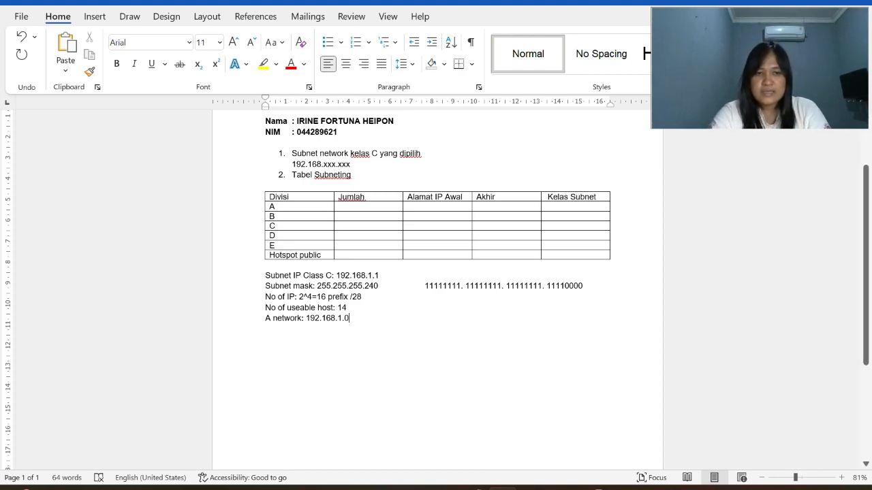
Copy the network text from the A line into a new line below it reading "B network: 192.168.1.", without the final octet
drag(273, 318, 348, 318)
key(ctrl+c)
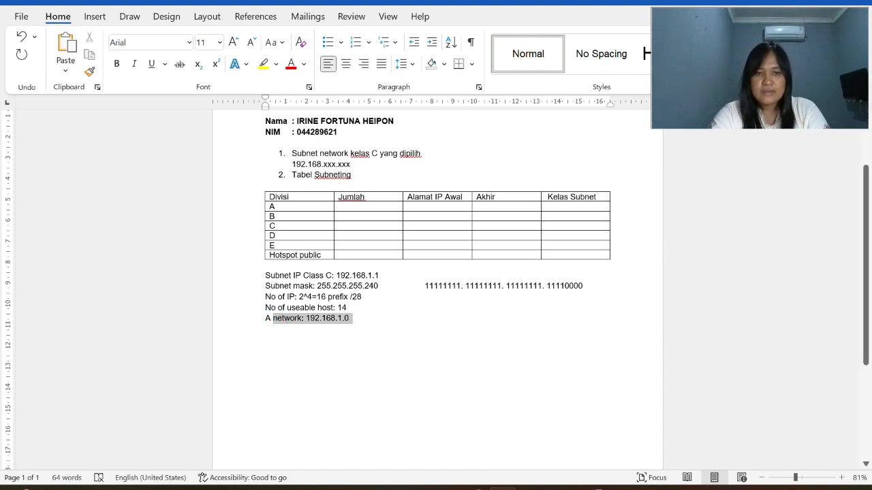
click(349, 318)
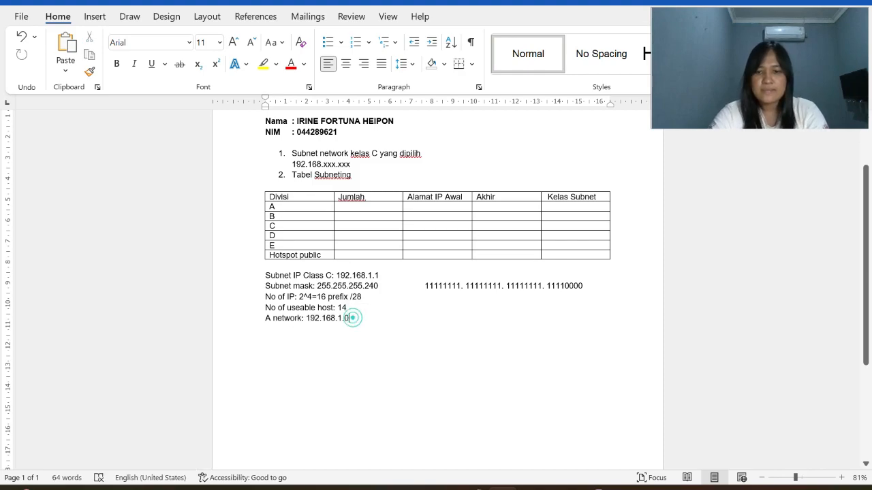
key(Return)
text(B)
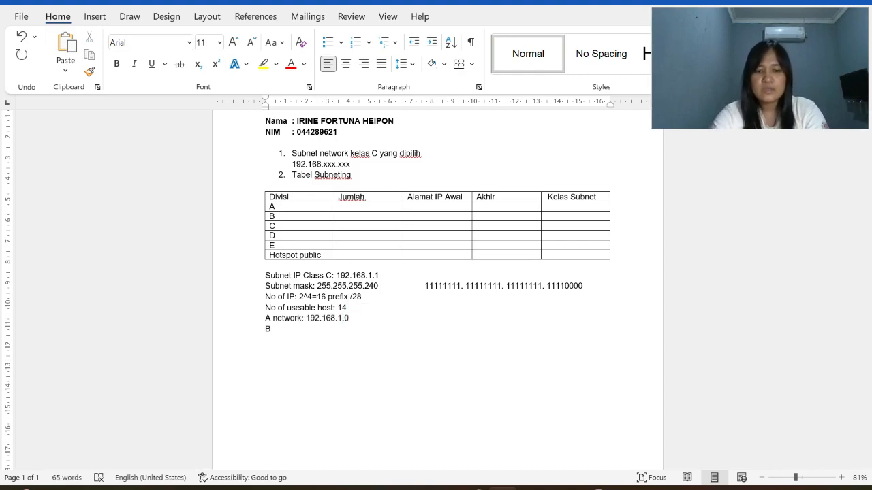
key(ctrl+v)
key(BackSpace)
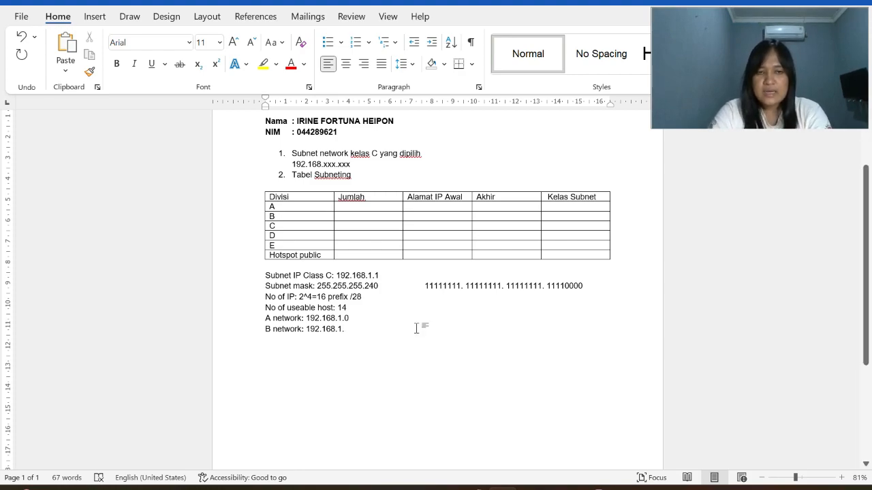
Fill in division A's row of the subnetting table with start address 192.168.1.1 and end address 192.168.1.14
click(410, 204)
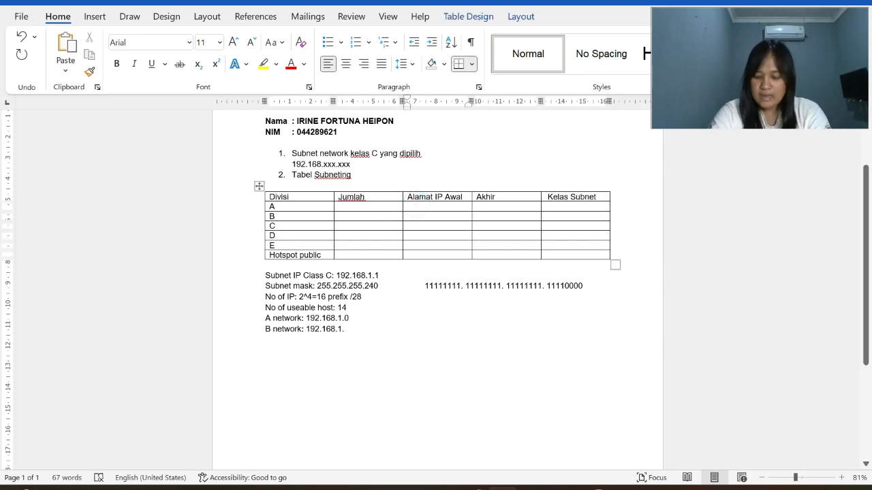
text(19)
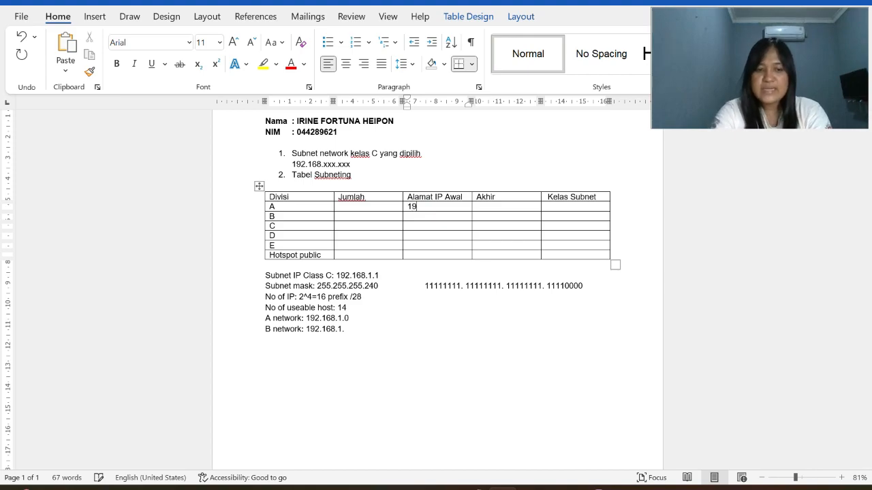
text(2)
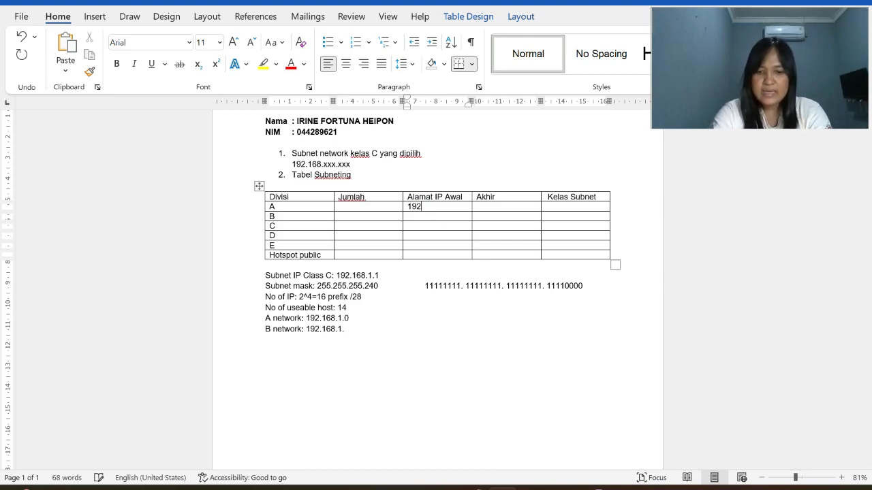
text(.168.1.1)
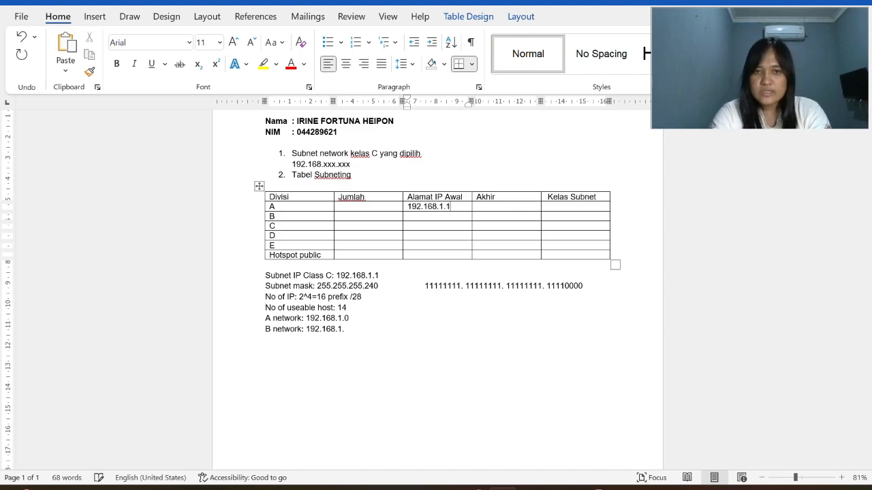
key(Tab)
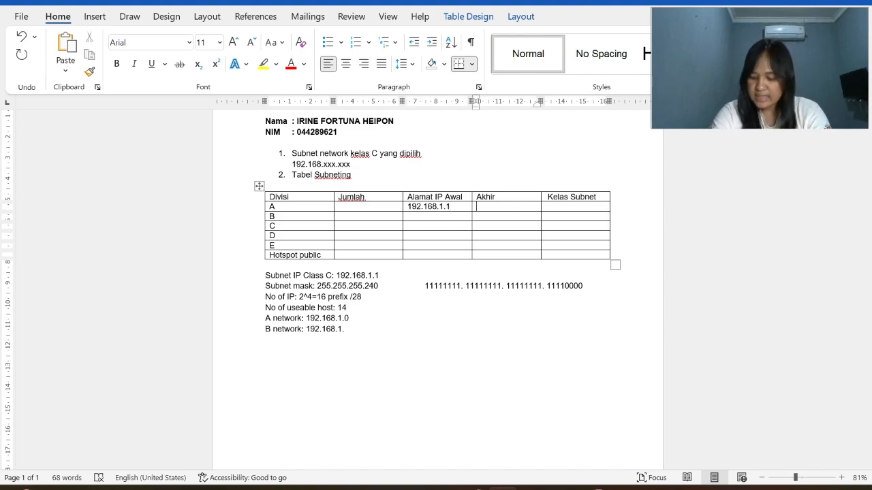
text(1)
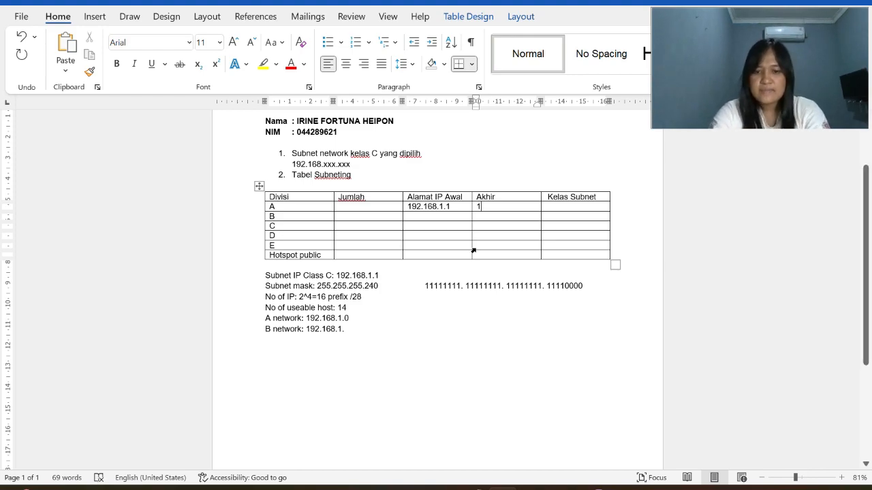
text(92.168.1.1)
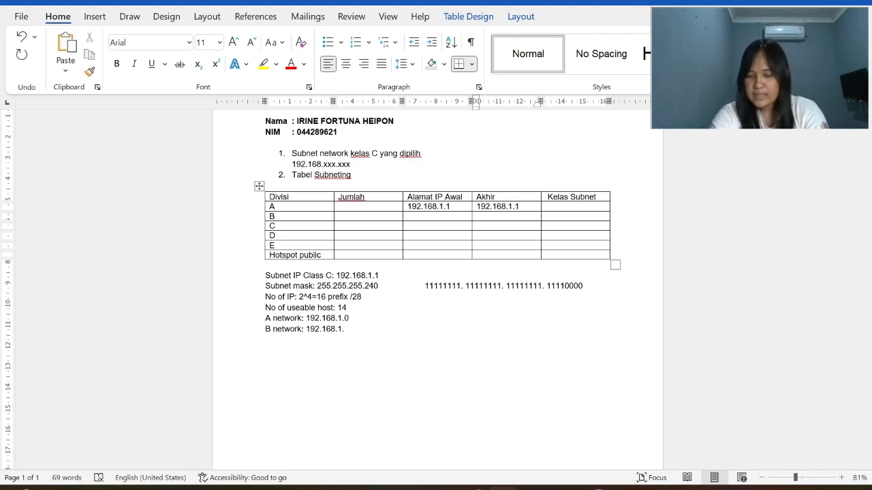
text(4)
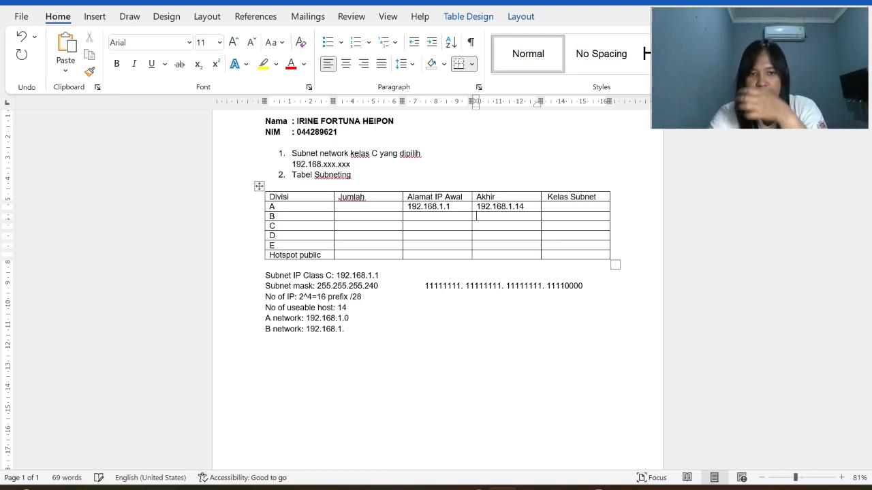
Add "IP Broadcast:" after the A network address, followed by the copied text "network: 192.168.1.0"
click(420, 318)
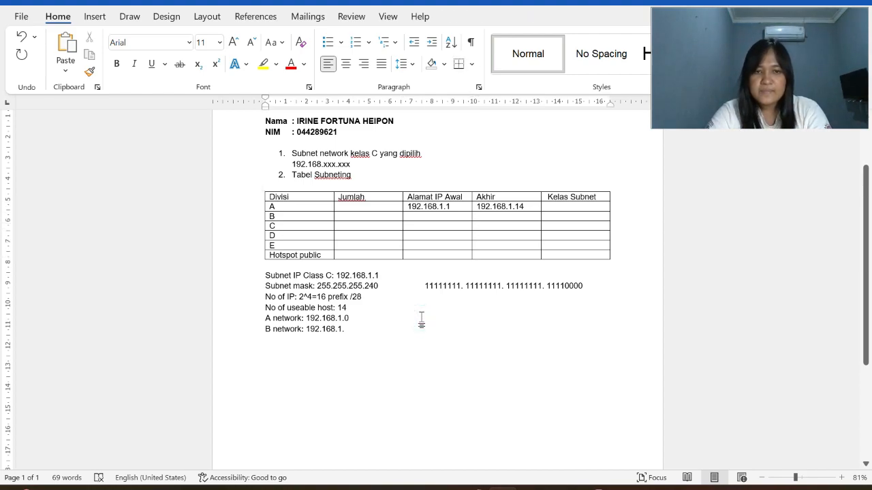
key(Tab)
text(IP Bro)
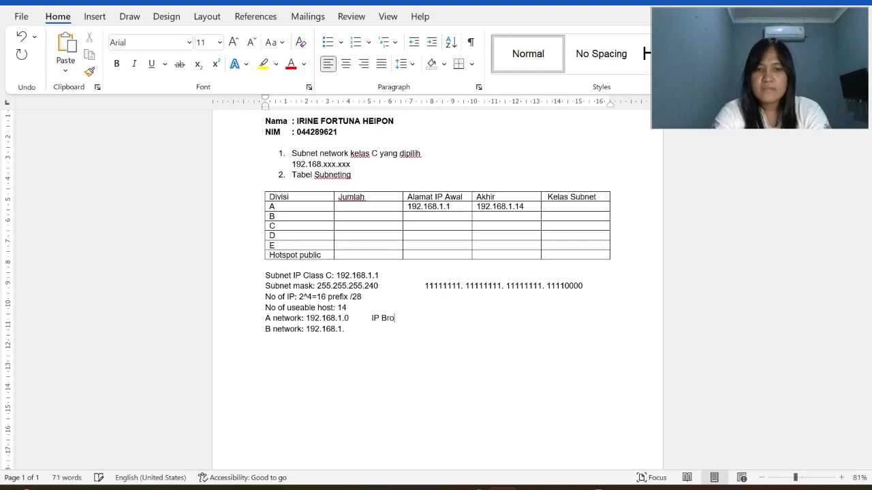
text(adc)
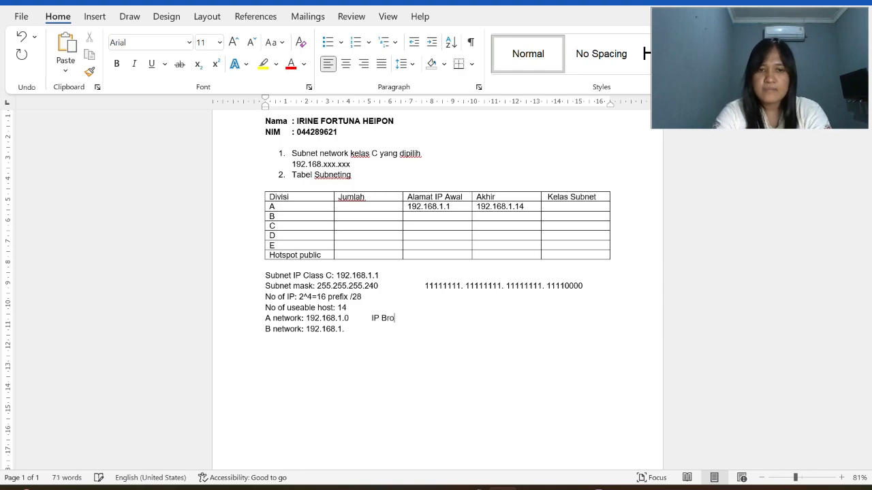
text(ast:)
key(ctrl+v)
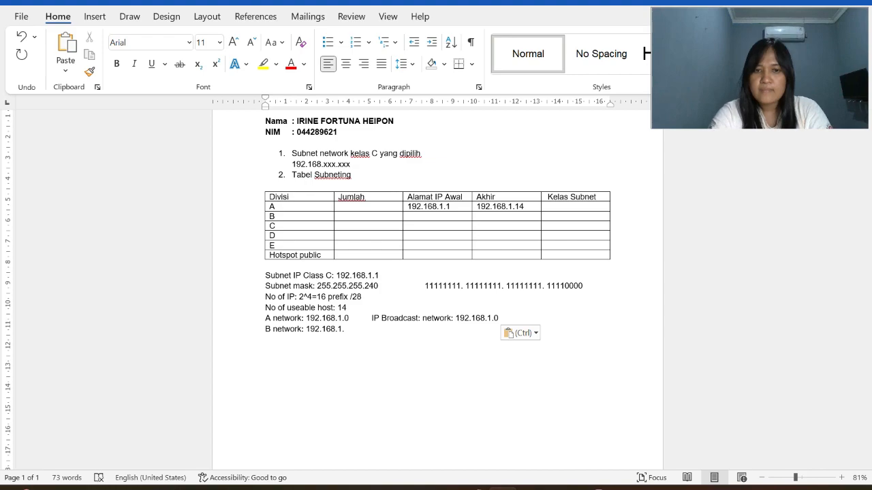
Remove the redundant word "network:" from the broadcast entry, keeping "IP Broadcast:" and the address on the A network line
key(Left)
key(Left)
key(Left)
key(BackSpace)
key(BackSpace)
key(BackSpace)
key(BackSpace)
key(BackSpace)
key(BackSpace)
key(BackSpace)
key(BackSpace)
key(BackSpace)
key(BackSpace)
key(BackSpace)
key(Return)
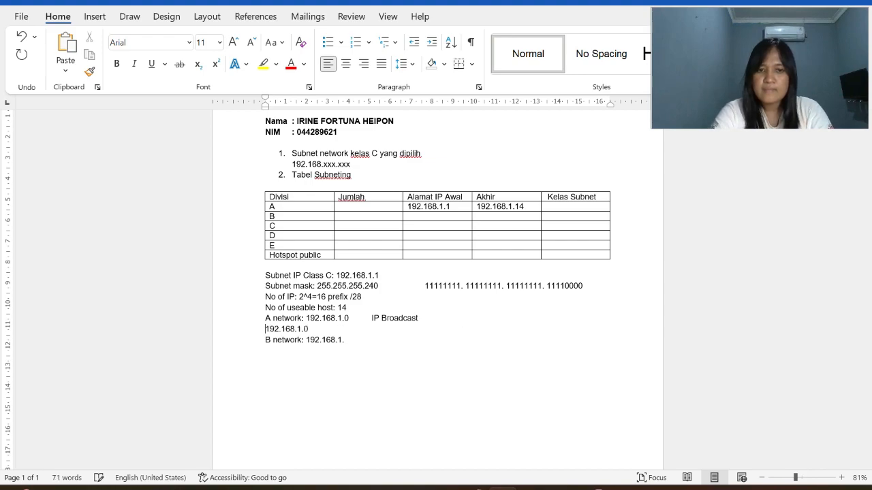
key(ctrl+z)
text(:192.168.1.0)
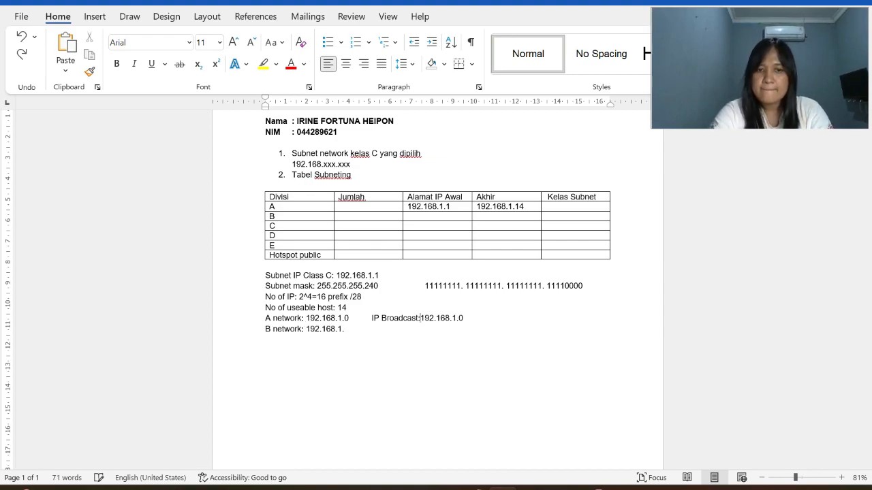
Put a space after the broadcast colon and change the A network's broadcast address to 192.168.1.15
key(Right)
key(Right)
key(Right)
key(Right)
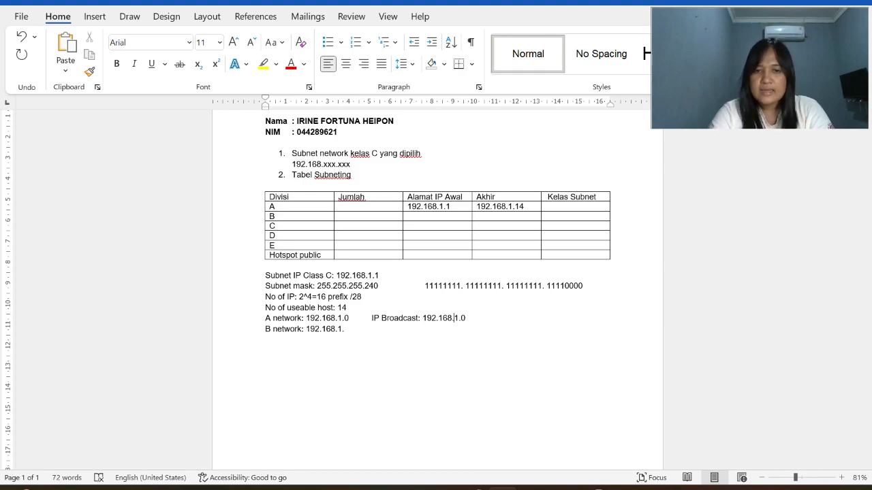
key(BackSpace)
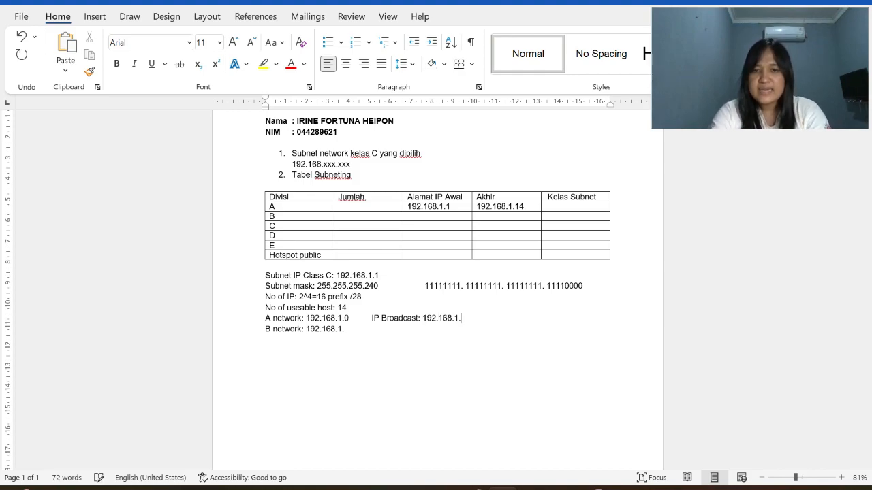
text(15)
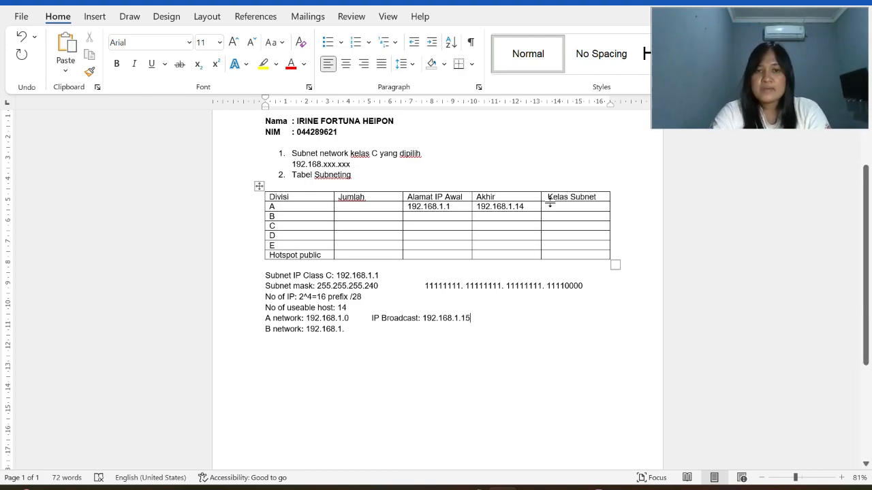
Complete the B network address as 192.168.1.16 and add the line "C network: 192.168.1.32" below it
click(355, 329)
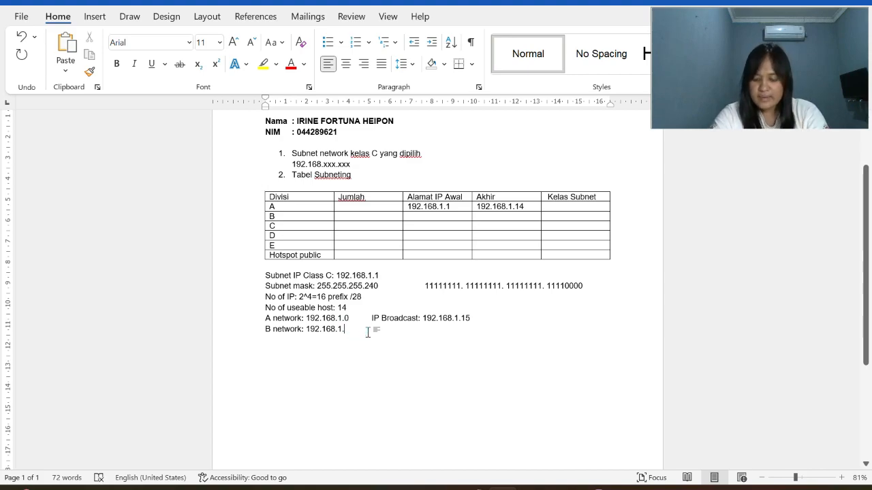
text(16)
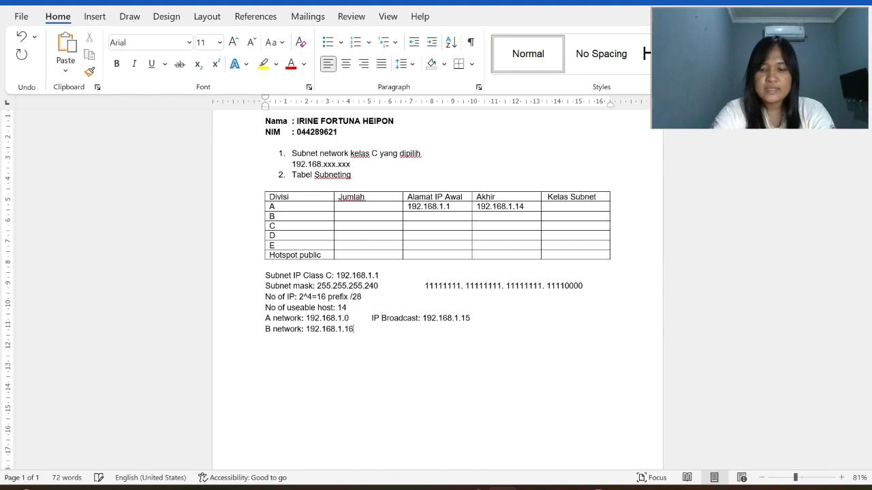
key(Return)
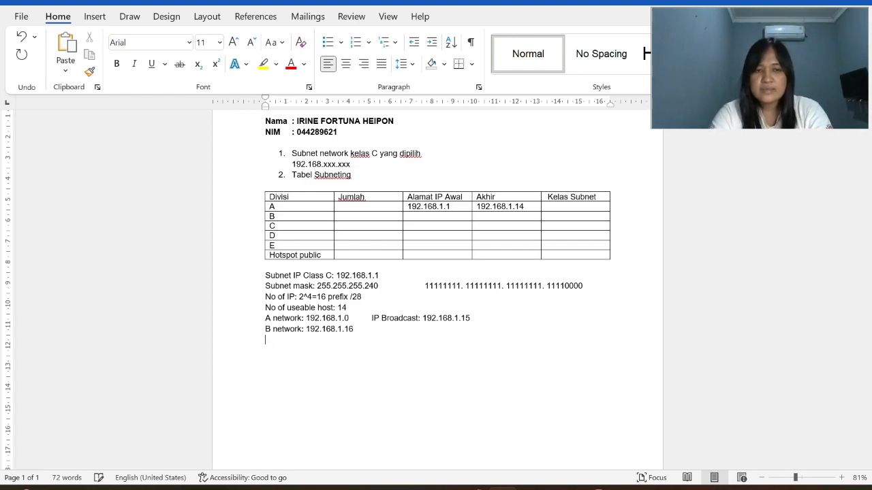
text(C)
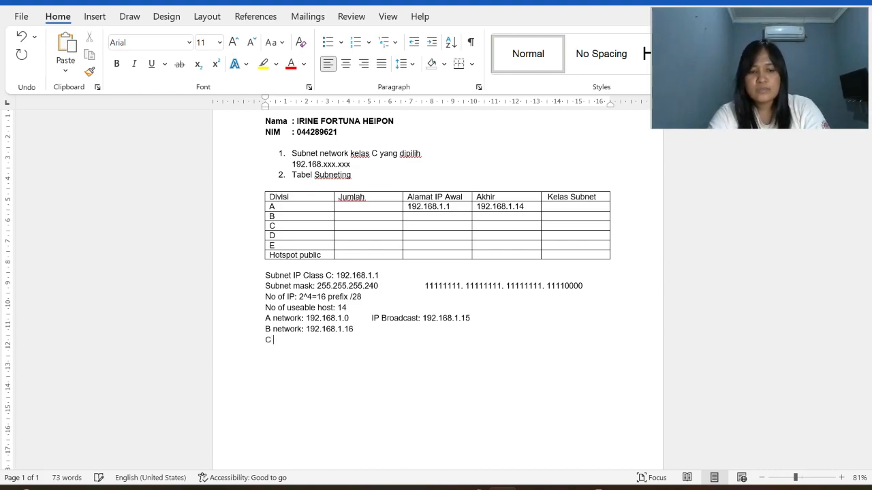
text(network: 192.168.1.0)
key(BackSpace)
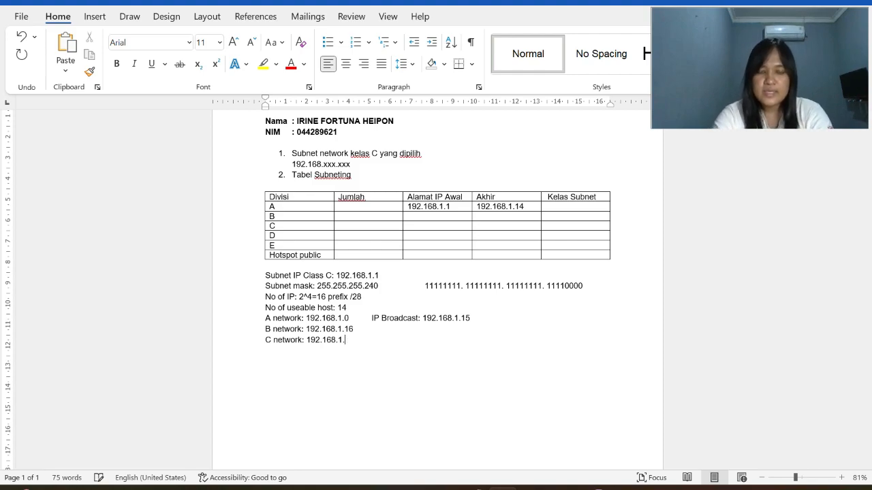
text(32)
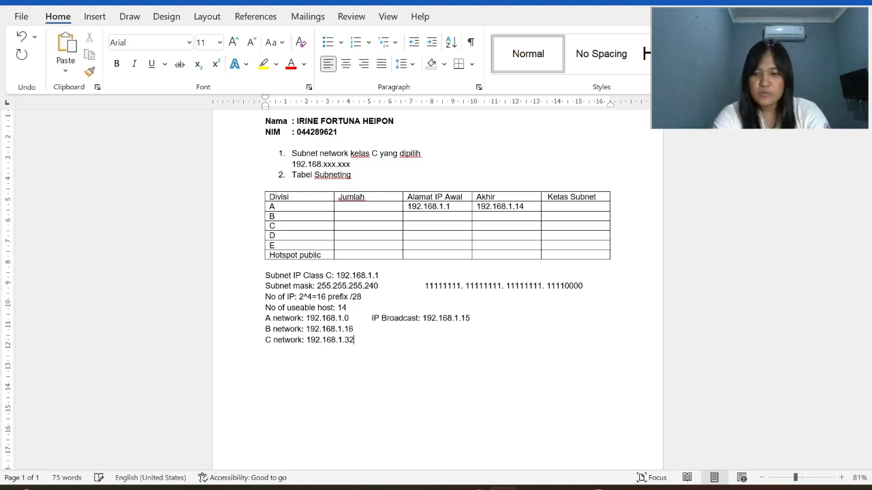
Add the lines "D network: 192.168.1.48" and "E network: 192.168.1.64" below the C network line
key(Return)
text(D)
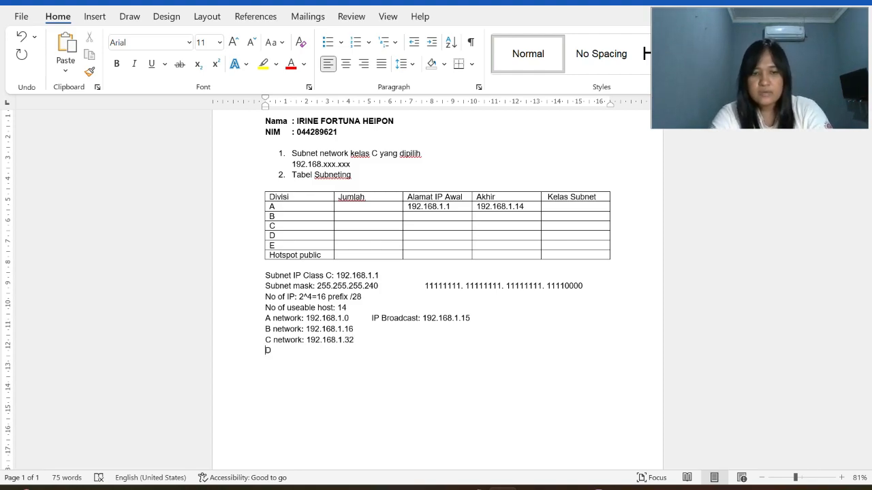
text(network: 192.168.1.0)
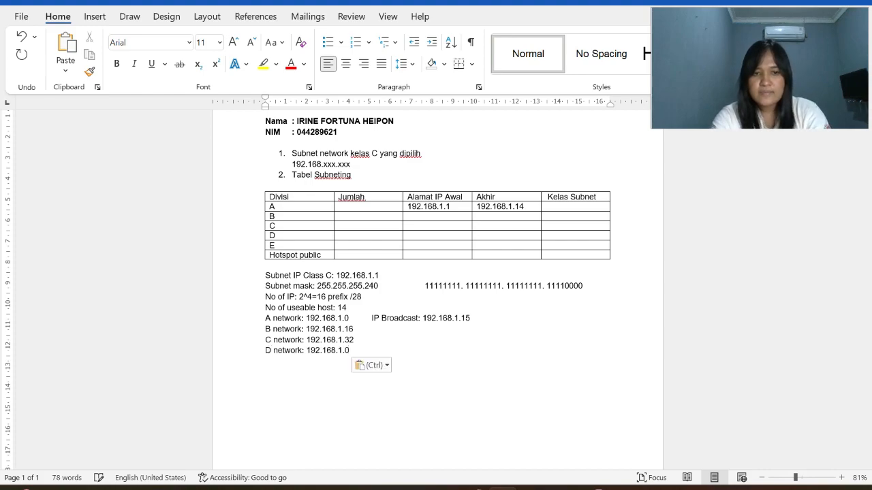
key(BackSpace)
text(48 )
text(E)
text(network: 192.168.1.0)
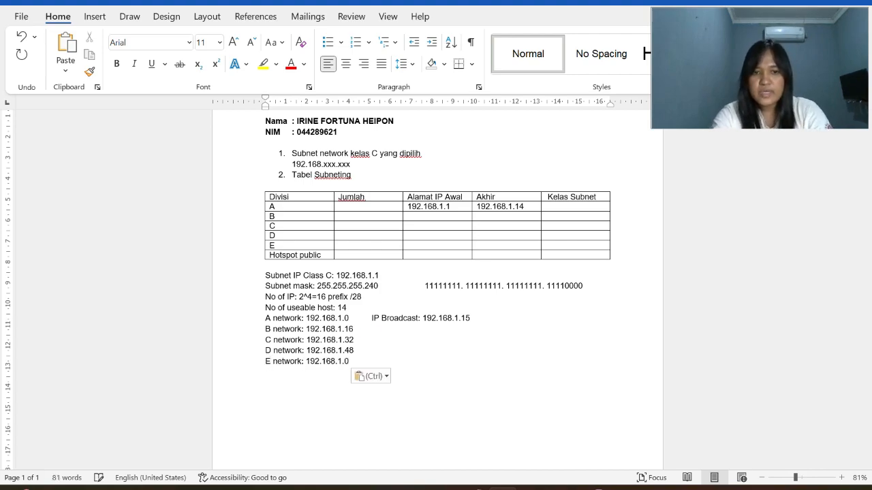
key(BackSpace)
text(64)
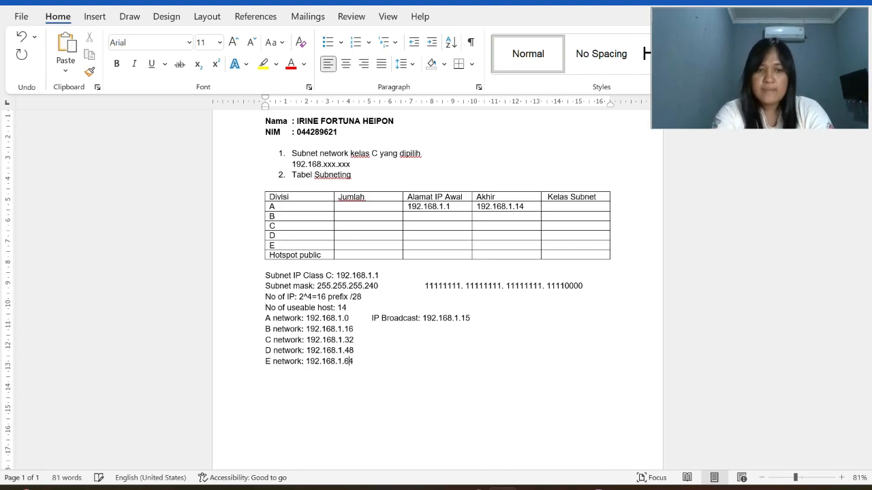
Add the line "Hotspot public network: 192.168.1.80" below the E network line
text(Ho)
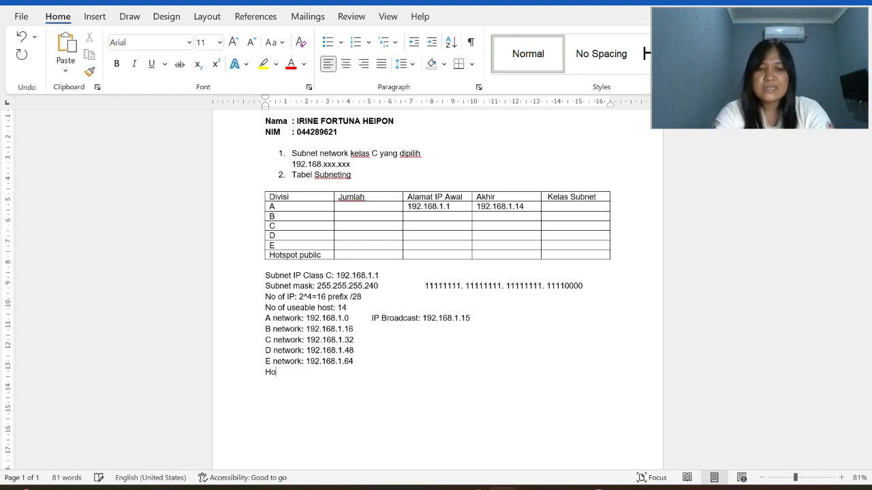
text(tsspo)
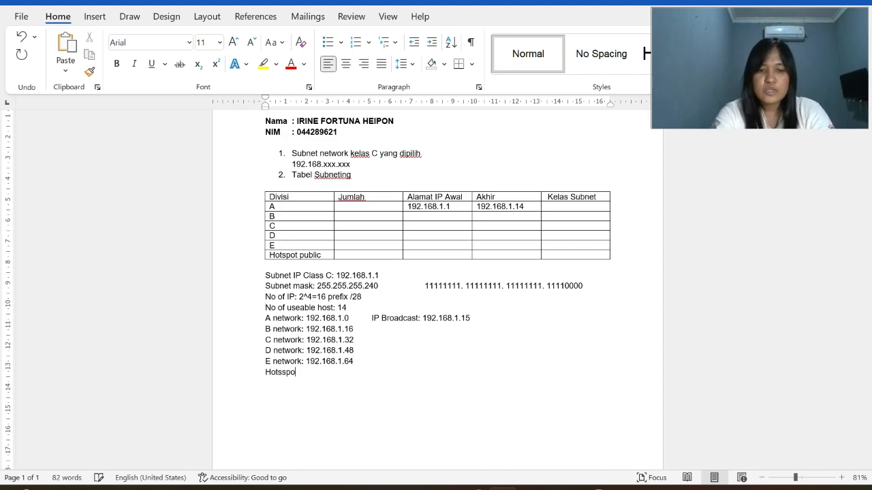
key(BackSpace)
key(BackSpace)
key(BackSpace)
text(p)
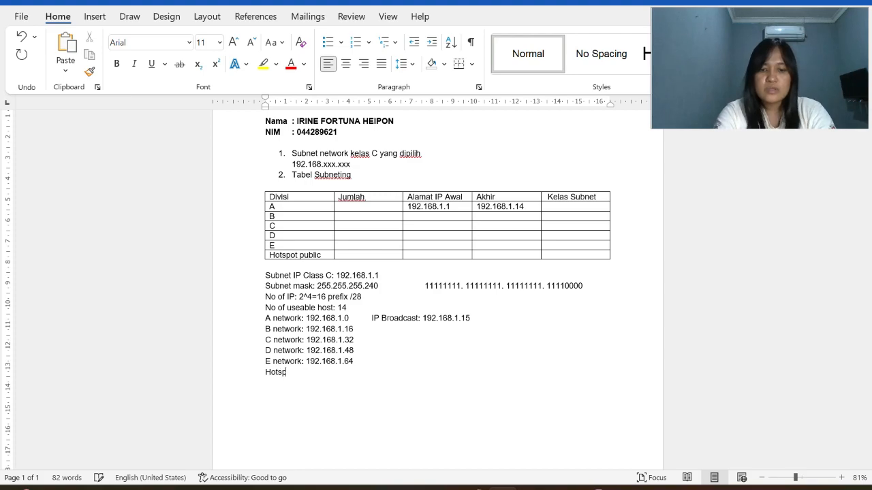
text(ot publick)
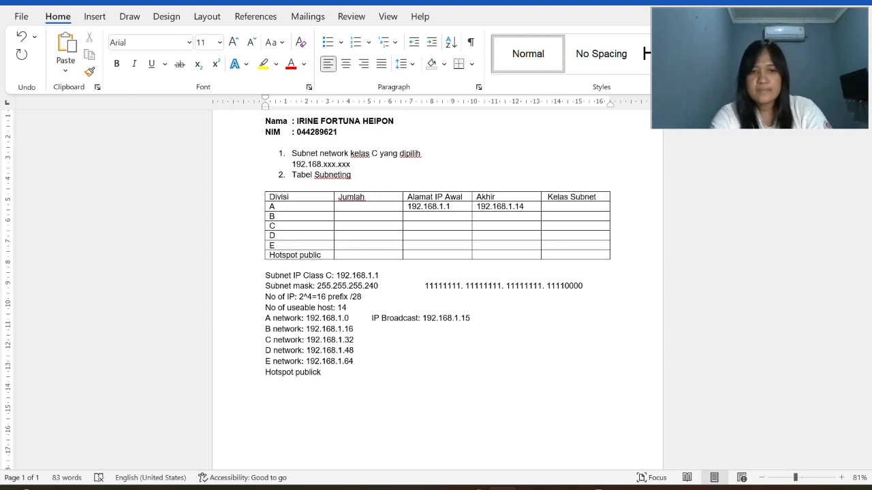
key(BackSpace)
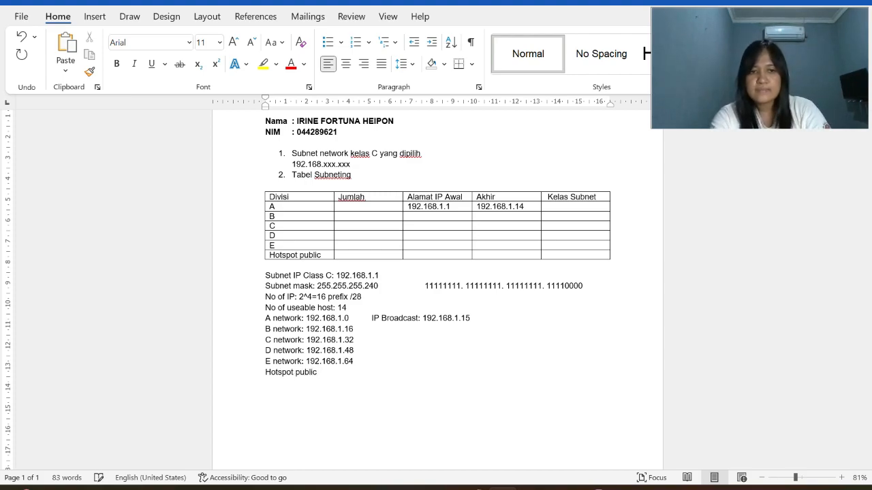
text(network: 192.168.1.0)
key(BackSpace)
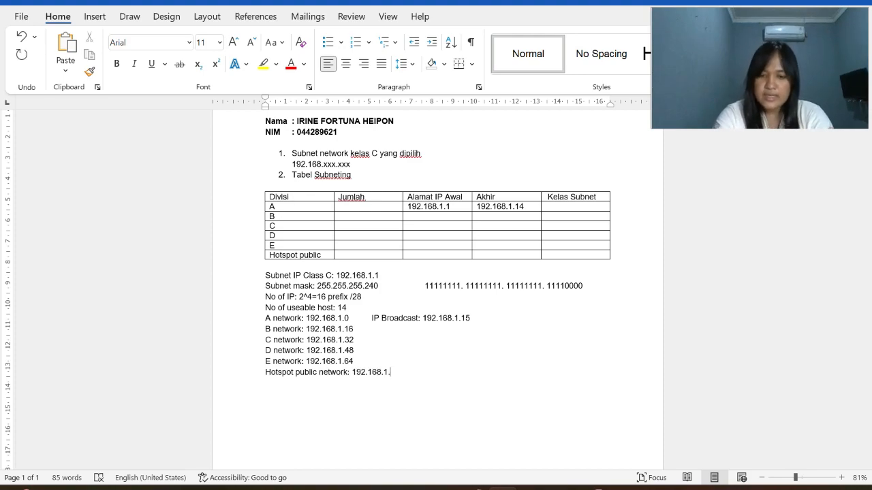
text(80)
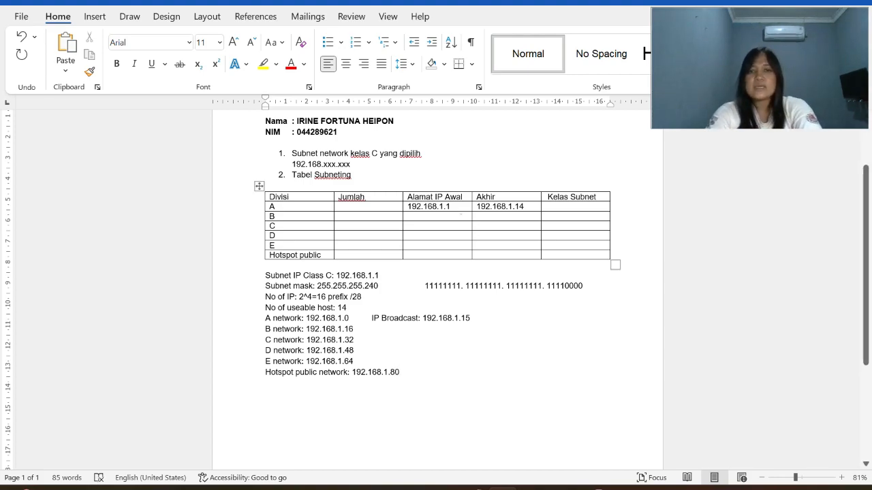
Fill in division B's row of the subnetting table with start address 192.168.1.17 and end address 192.168.1.30
click(458, 214)
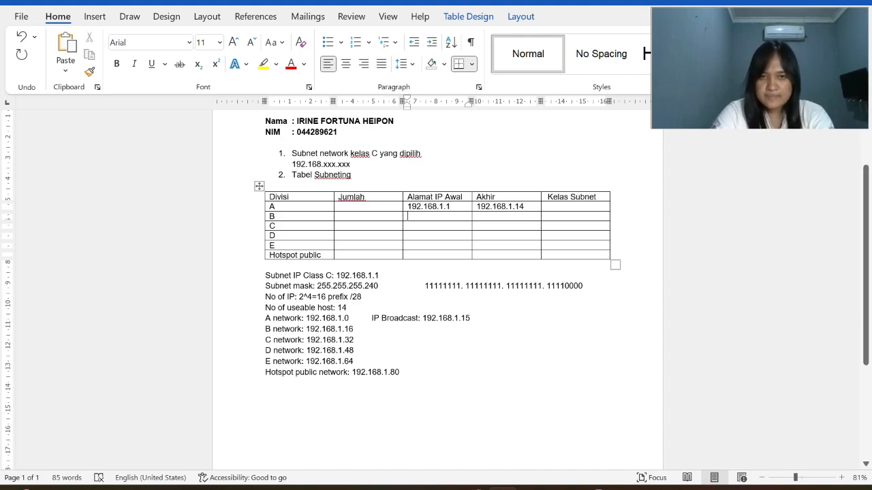
click(363, 328)
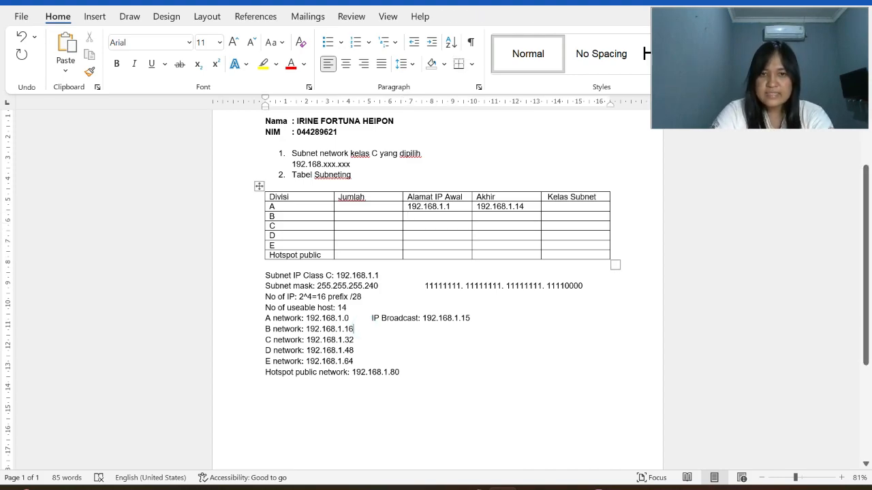
drag(450, 206, 407, 207)
key(ctrl+c)
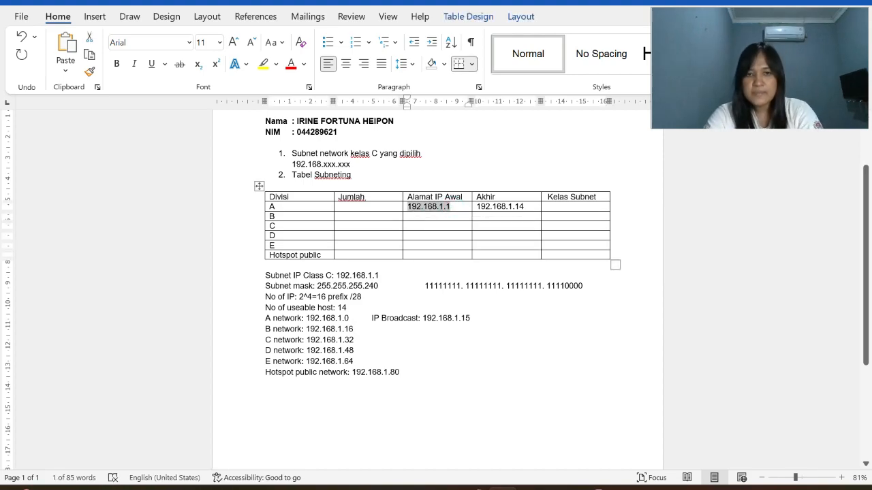
click(415, 216)
key(ctrl+v)
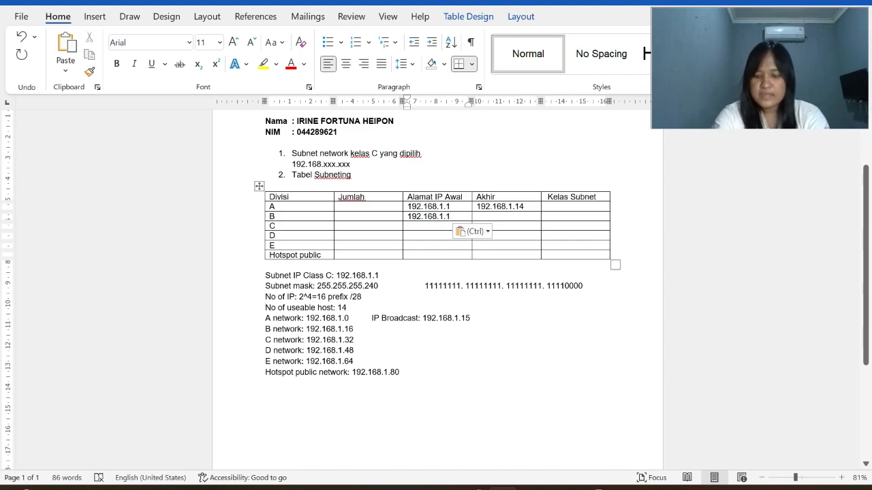
text(7)
click(477, 217)
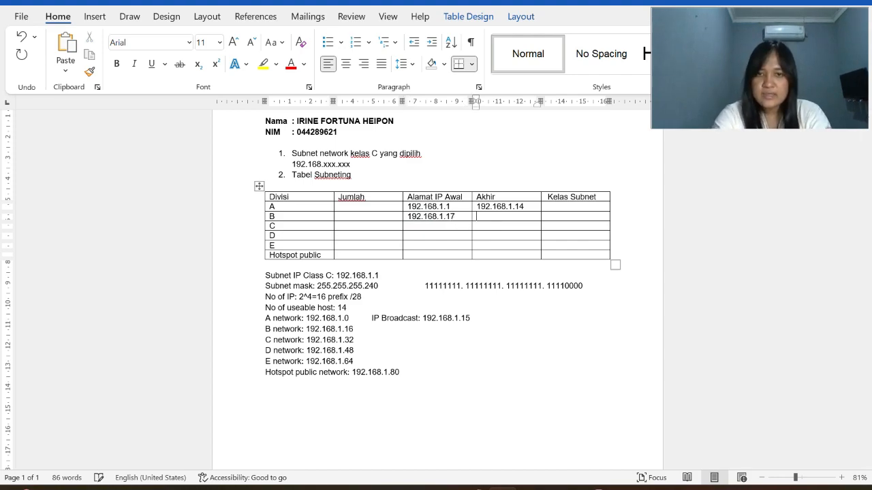
key(ctrl+v)
key(BackSpace)
text(30)
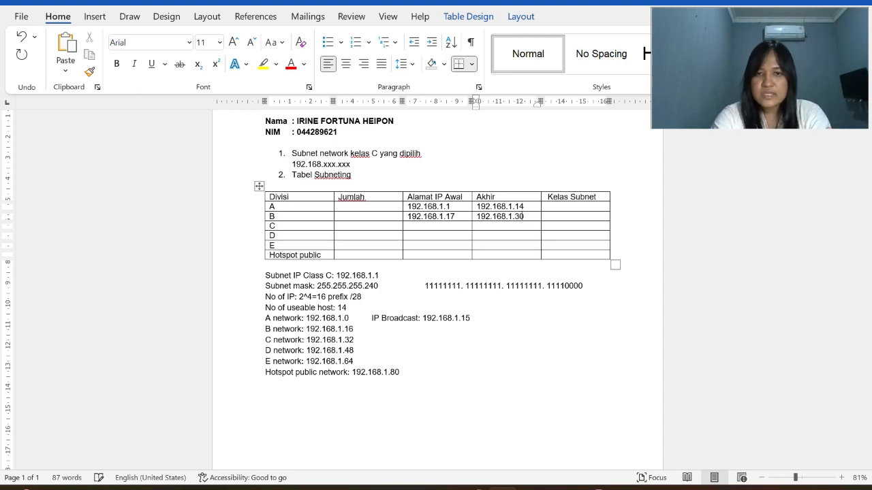
Fill in division C's row of the subnetting table with start address 192.168.1.33 and end address 192.168.1.46
click(410, 225)
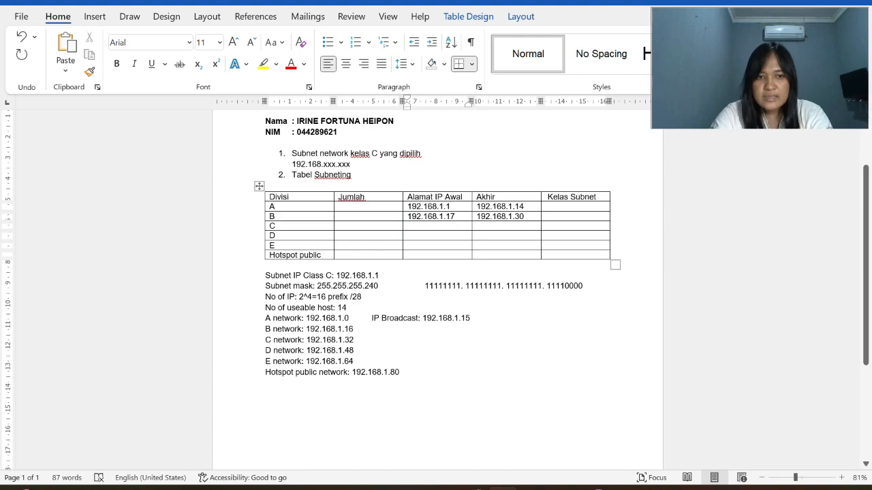
key(ctrl+v)
key(BackSpace)
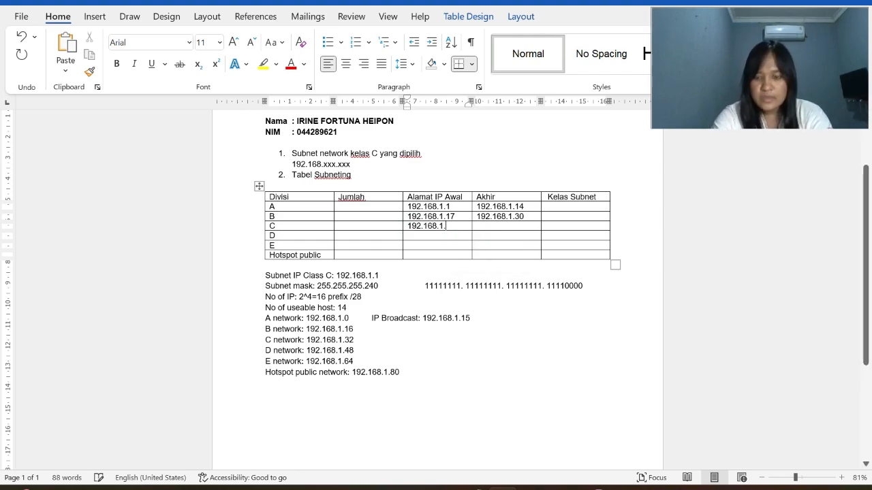
text(33)
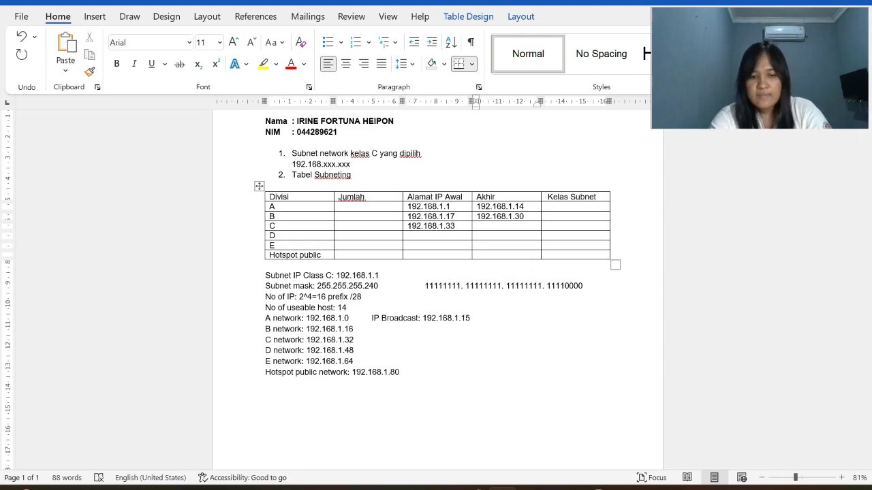
key(Tab)
key(ctrl+v)
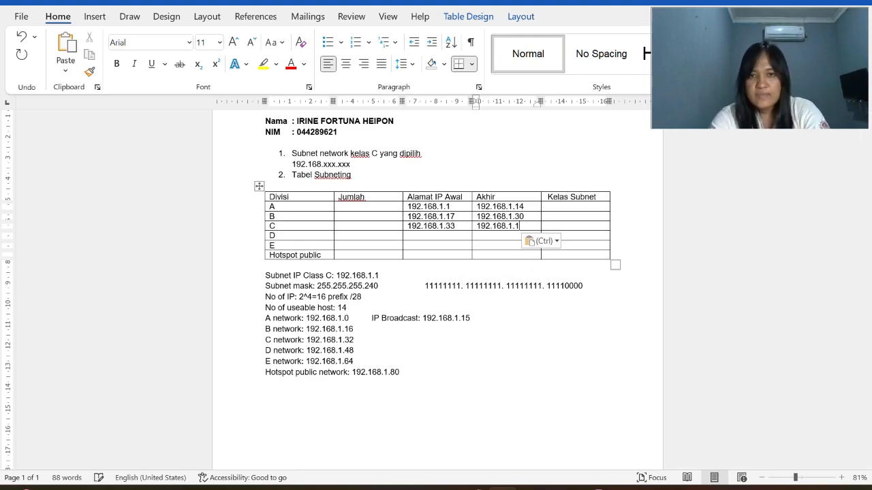
key(BackSpace)
text(46)
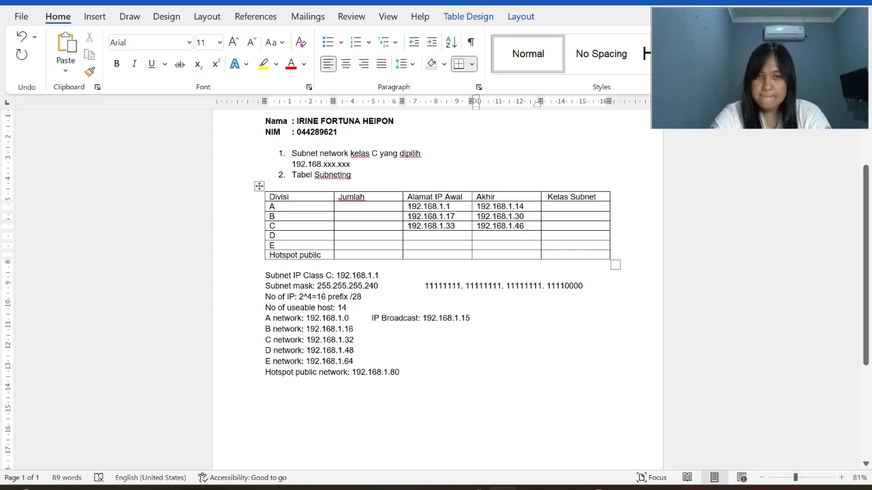
Fill in division D's row of the subnetting table with start address 192.168.1.49 and end address 192.168.1.62
click(414, 235)
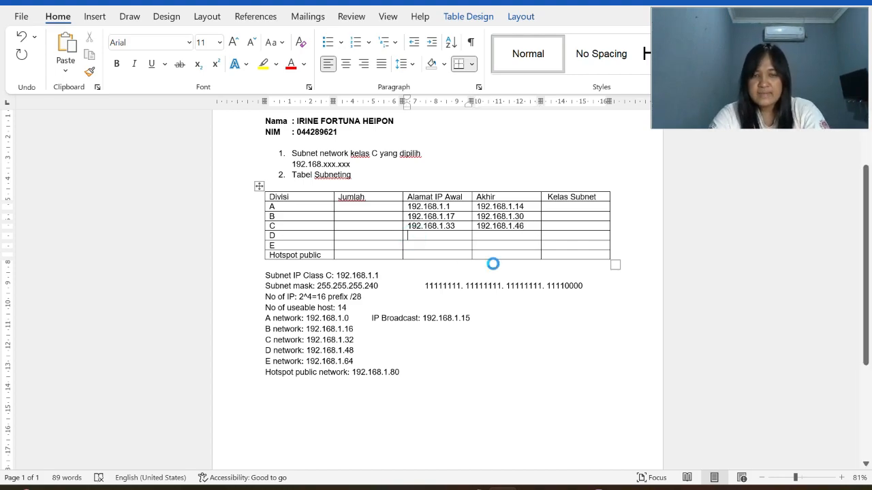
key(ctrl+v)
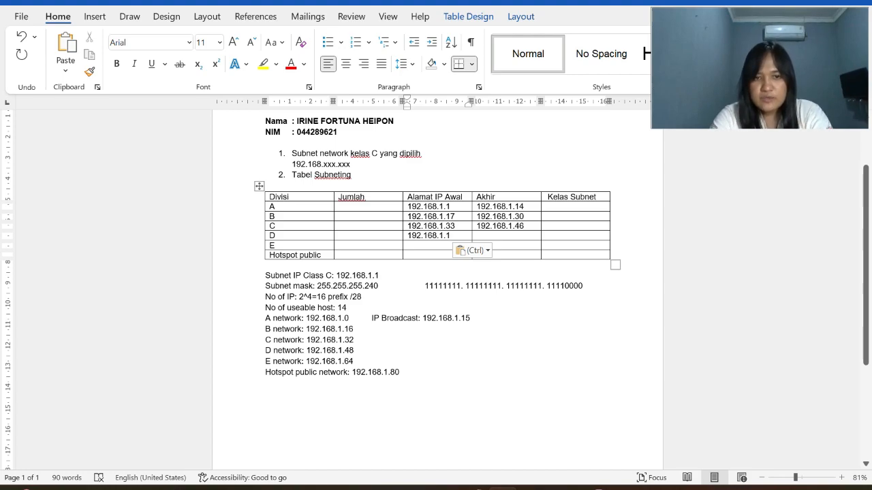
key(BackSpace)
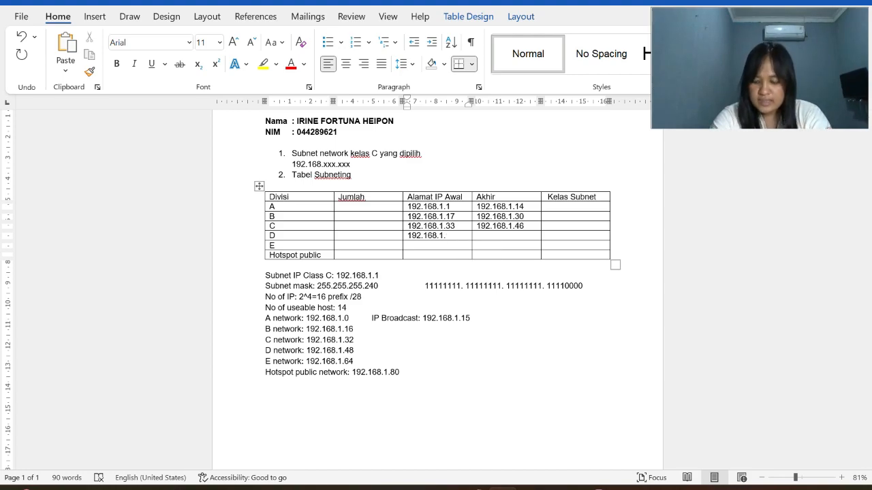
text(49)
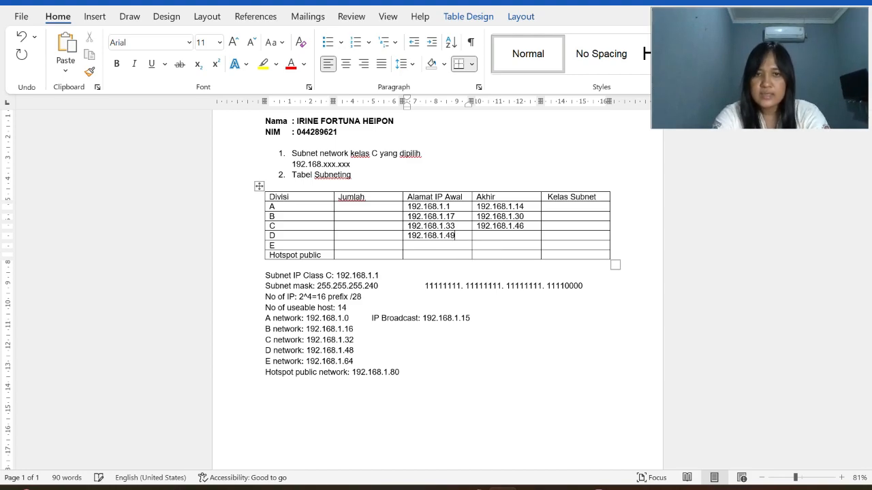
key(Tab)
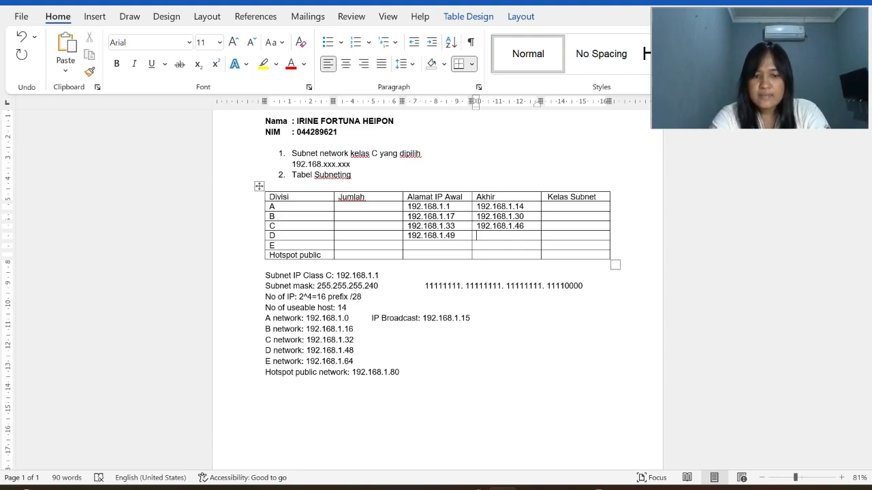
key(ctrl+v)
key(BackSpace)
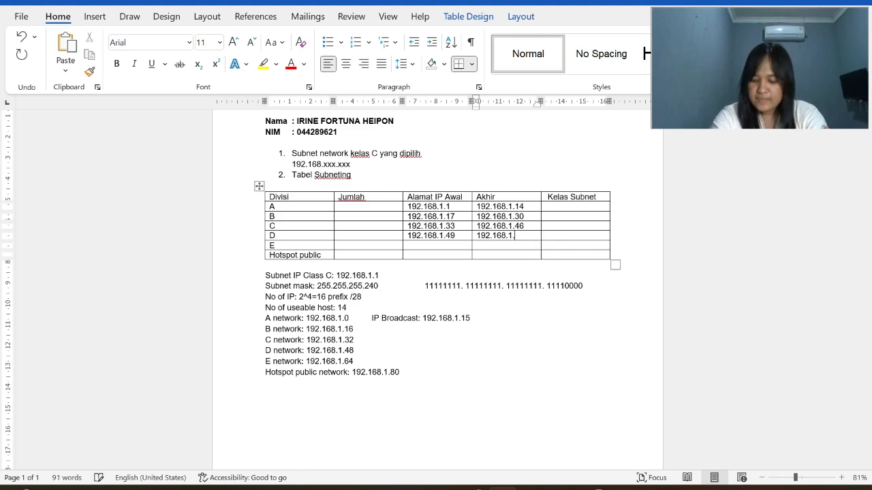
text(62)
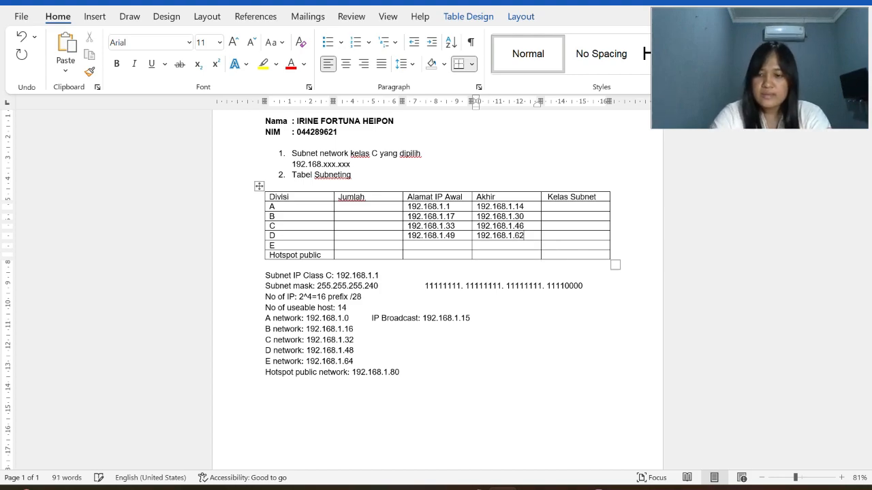
Fill in division E's row of the subnetting table with start address 192.168.1.65 and end address 192.168.1.78
click(436, 246)
text(192.168.1.1)
key(BackSpace)
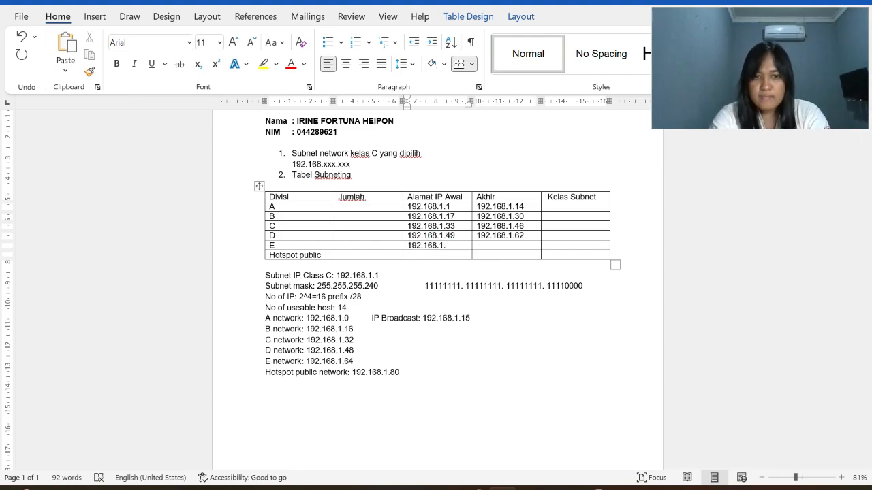
text(65)
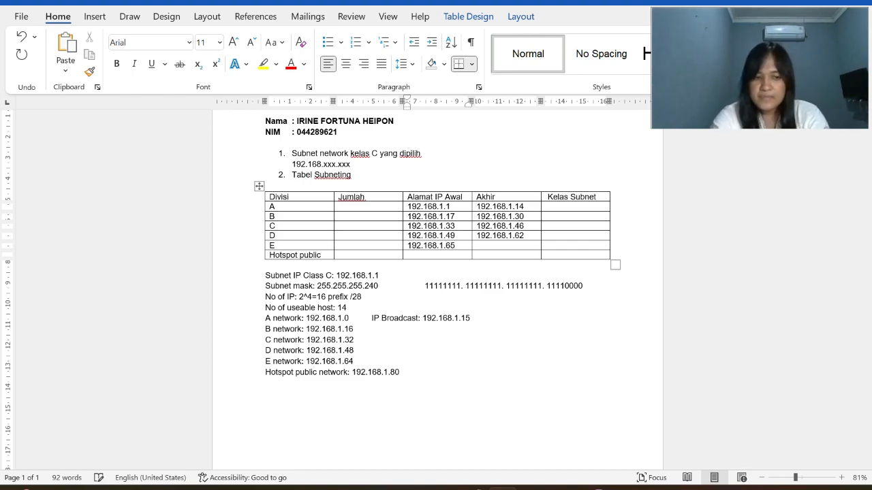
click(476, 245)
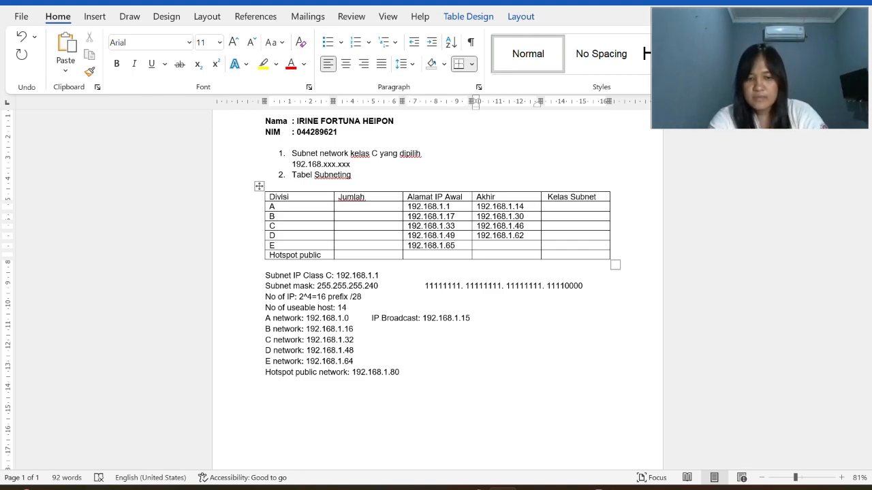
text(192.168.1.)
text(1)
key(BackSpace)
text(78)
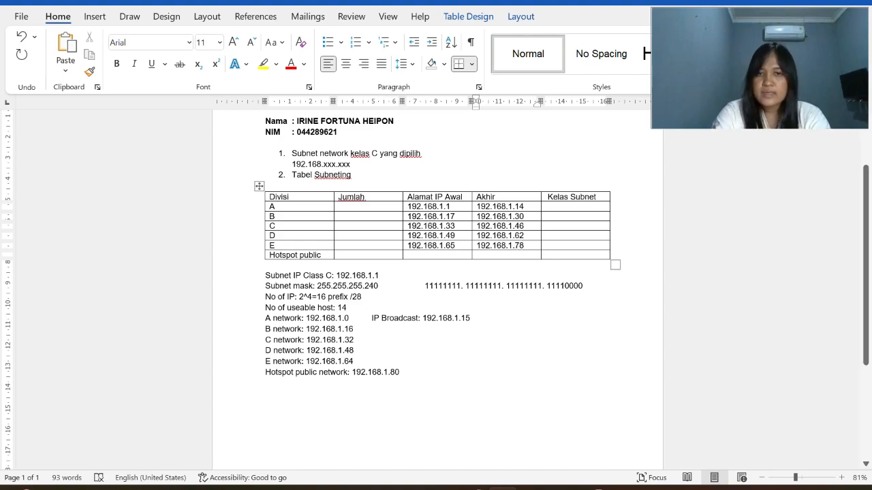
Fill in the Hotspot public row of the subnetting table with start address 192.168.1.81 and end address 192.168.1.94
click(453, 256)
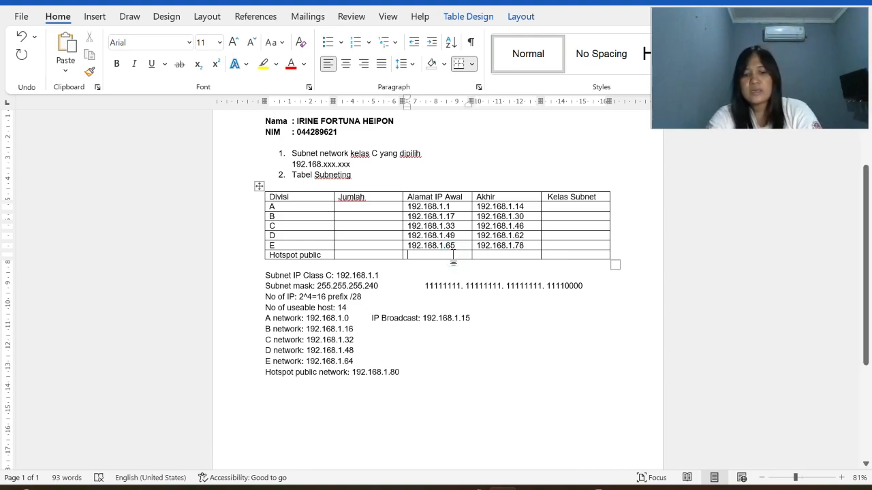
text(192.168.1.)
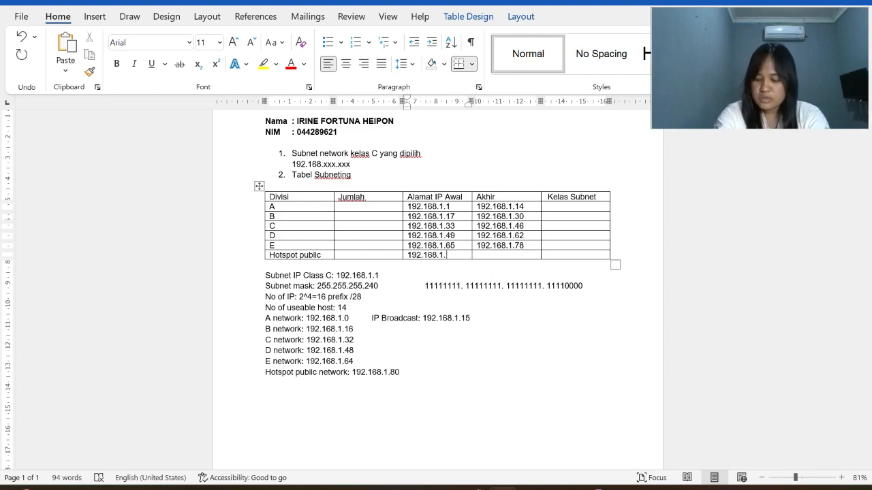
text(81)
key(Tab)
text(192.168.1.)
text(1)
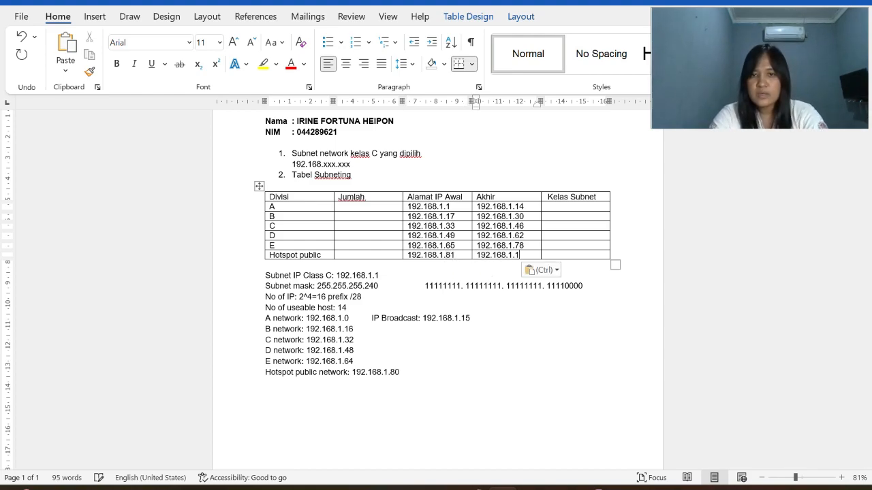
key(BackSpace)
text(94)
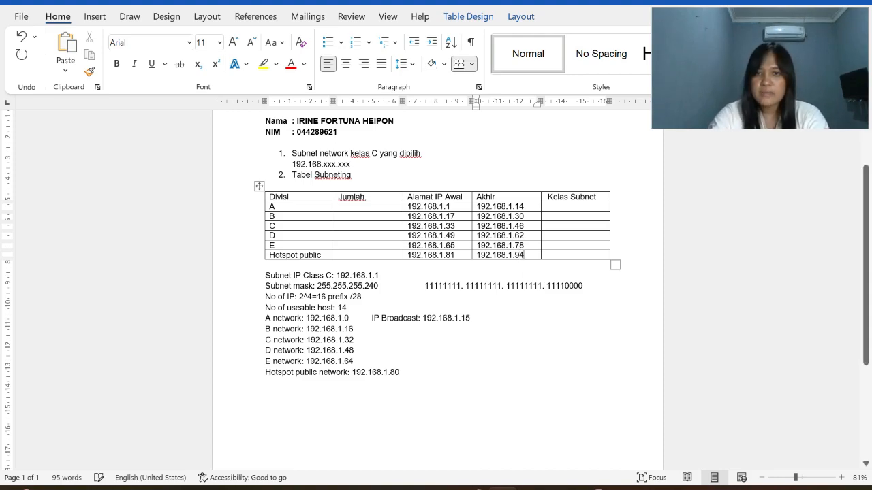
Copy the IP Broadcast entry from the A network line to the B network line and change its address to 192.168.1.16
click(429, 330)
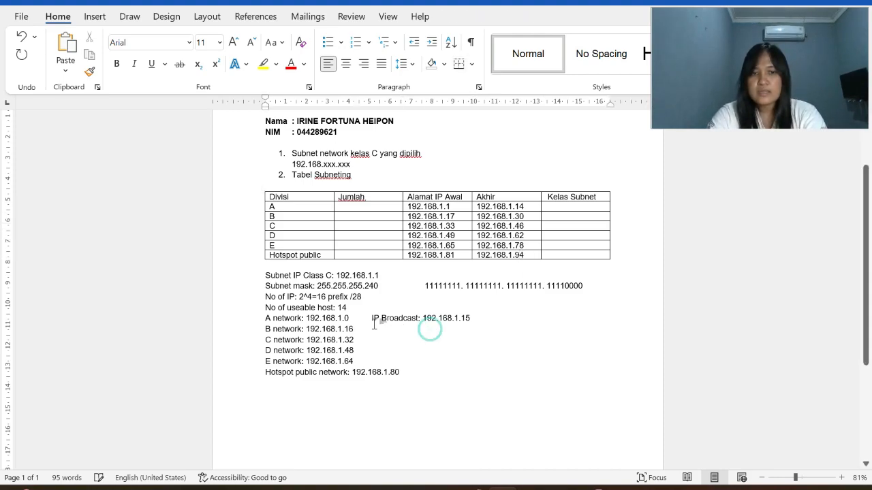
drag(372, 318, 471, 318)
key(ctrl+c)
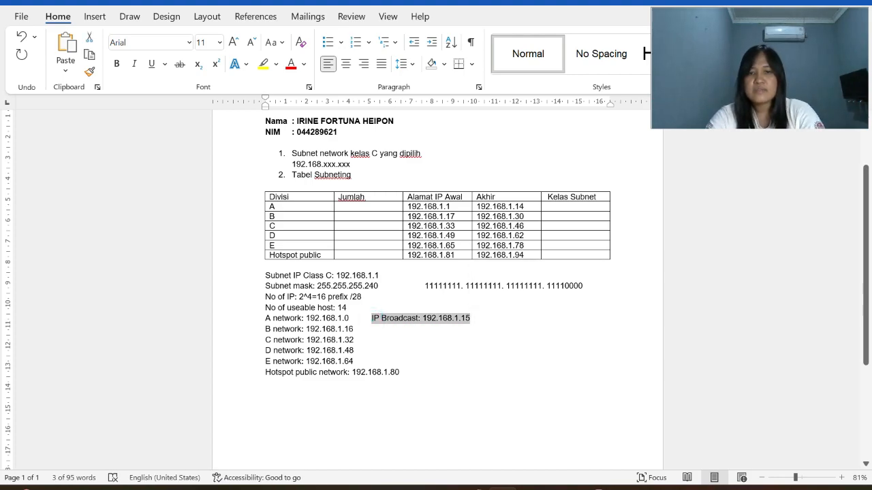
click(425, 325)
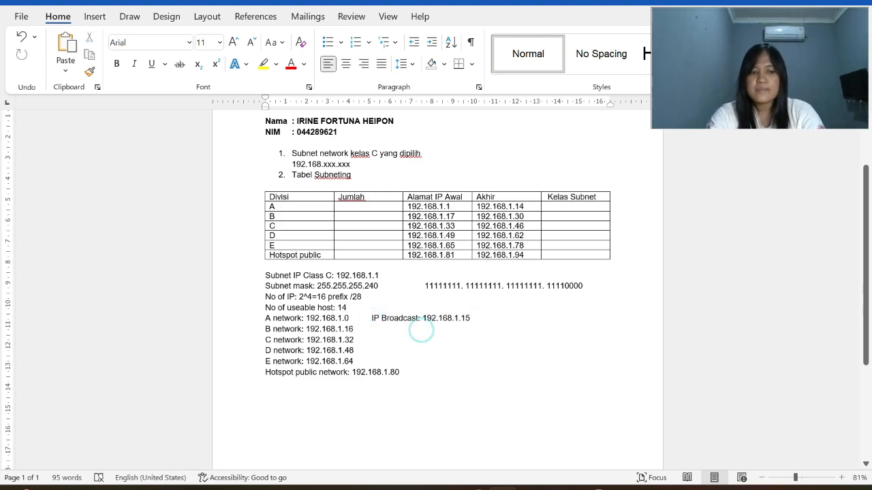
key(ctrl+v)
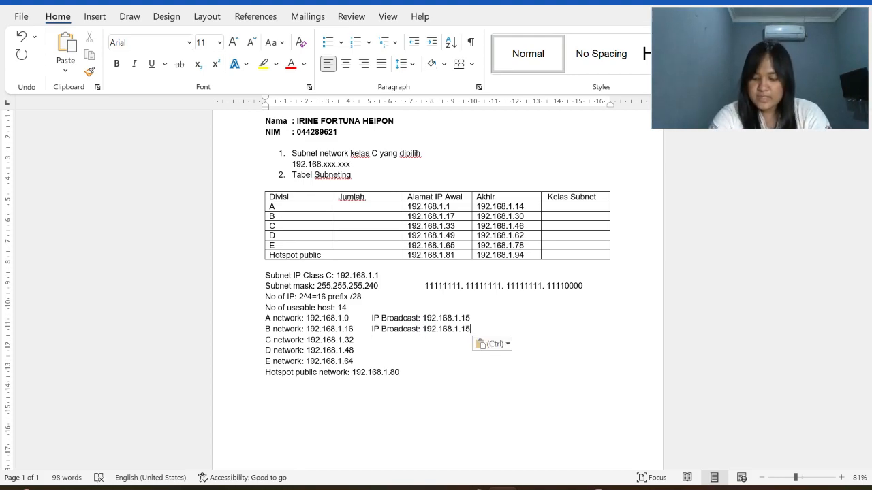
key(BackSpace)
text(16)
key(BackSpace)
key(BackSpace)
text(6)
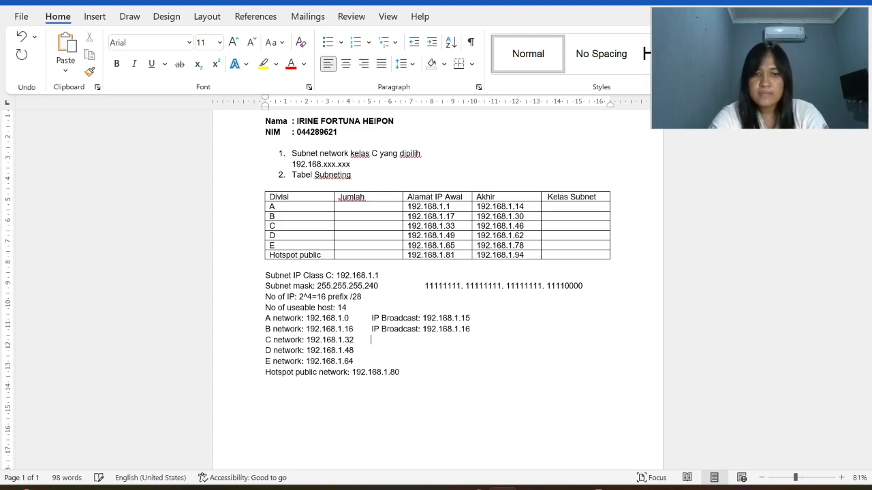
Add "IP Broadcast: 192.168.1.31" to the C network line
key(ctrl+v)
key(BackSpace)
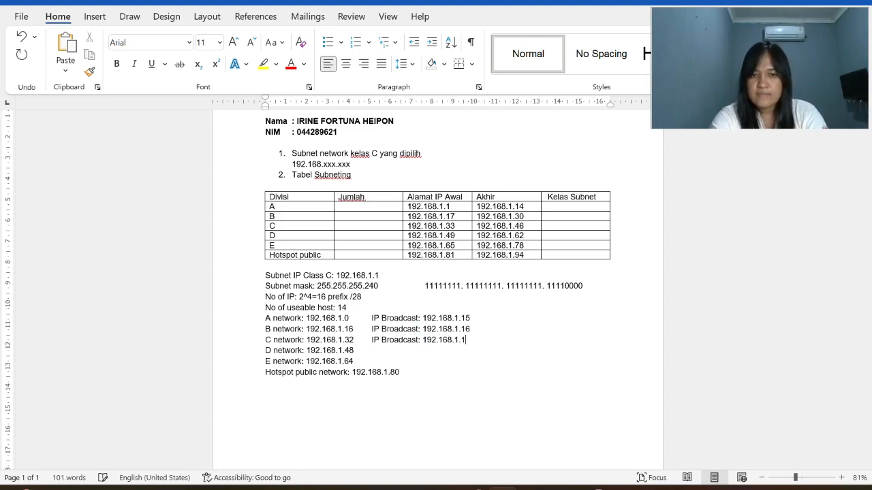
key(BackSpace)
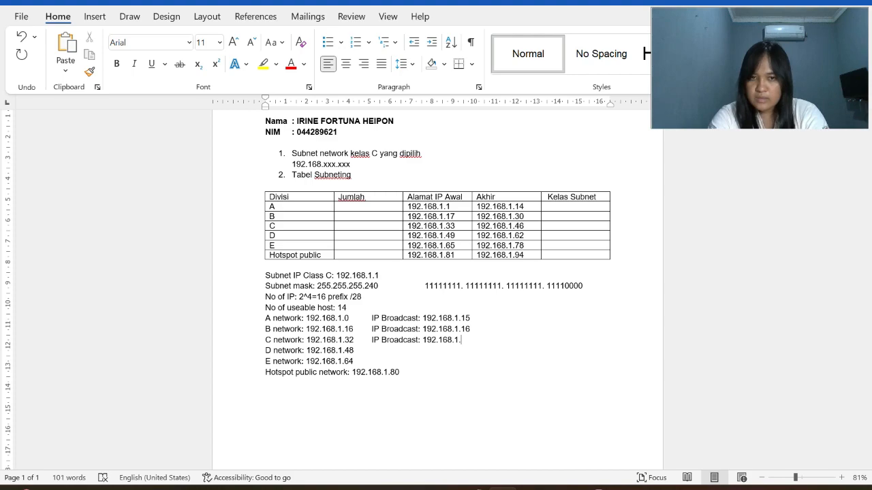
text(31)
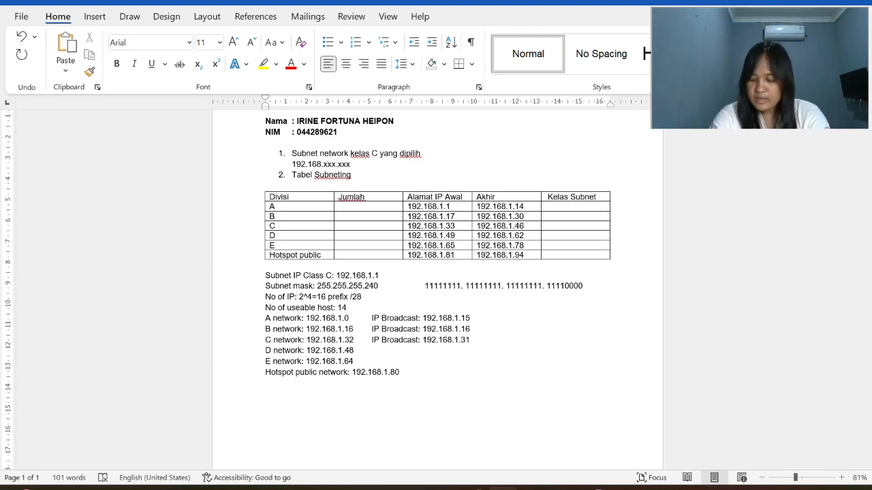
Correct the broadcast addresses to 192.168.1.31 on the B network line and 192.168.1.47 on the C network line
key(BackSpace)
key(BackSpace)
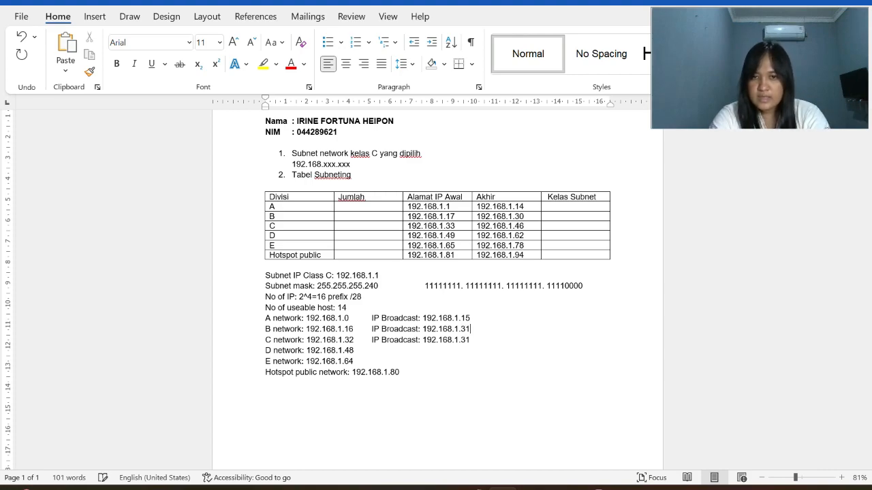
key(BackSpace)
text(4)
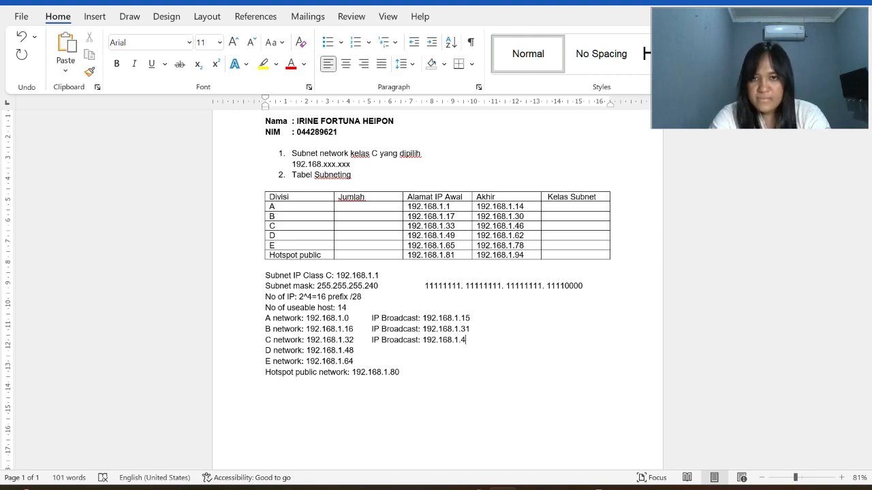
text(7)
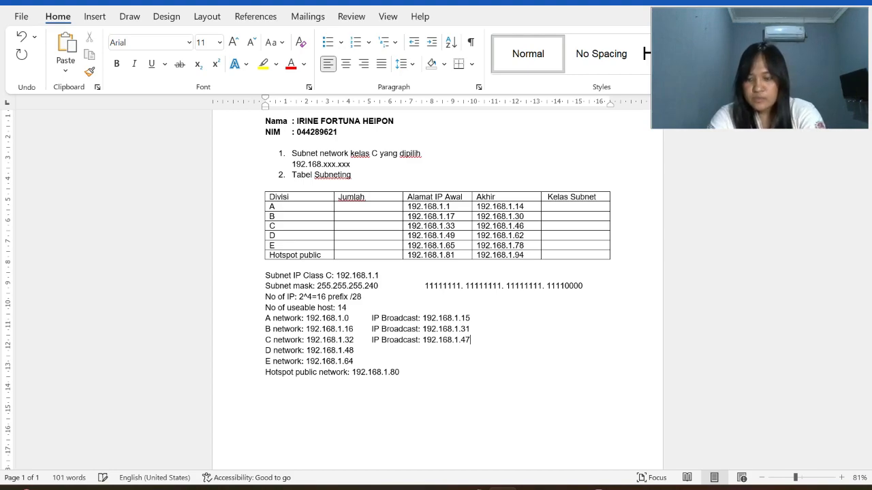
Add "IP Broadcast: 192.168.1.63" to the D network line, aligned with the broadcast entries above
key(Tab)
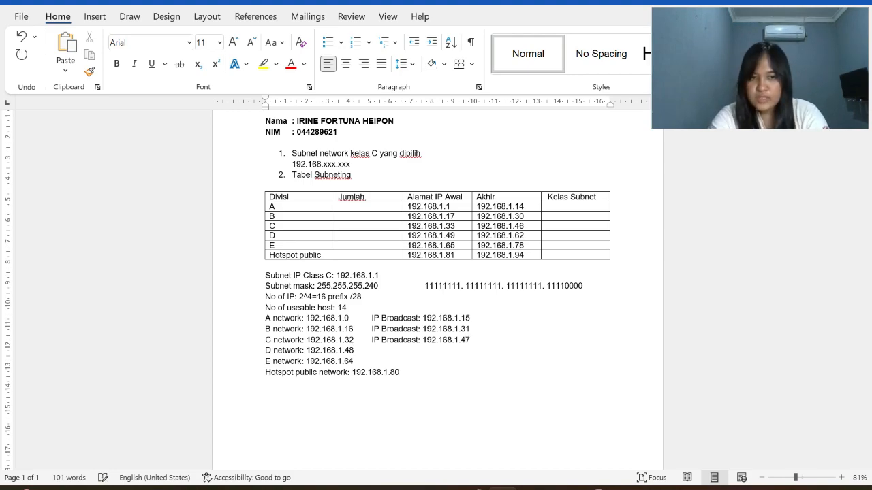
key(ctrl+v)
key(BackSpace)
text(63)
Add "IP Broadcast: 192.168.1.79" to the E network line, aligned with the broadcast entries above
click(353, 362)
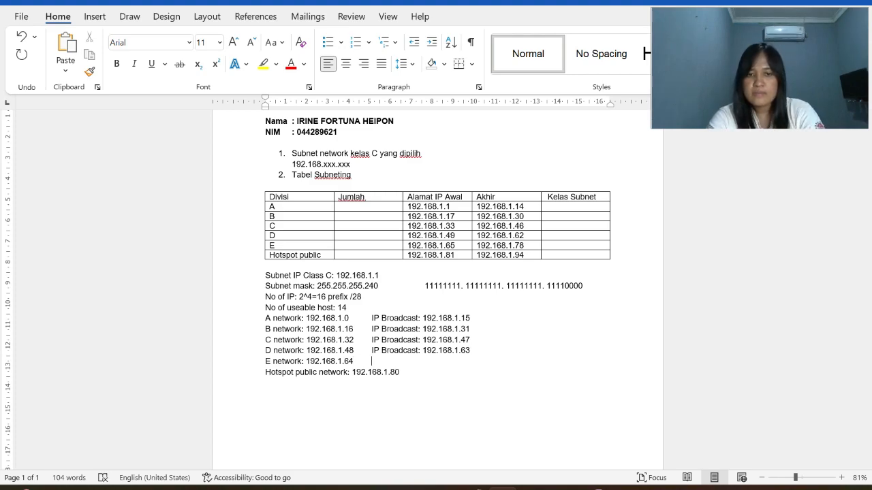
text(IP Broadcast: 192.168.1.)
text(1)
key(BackSpace)
text(79)
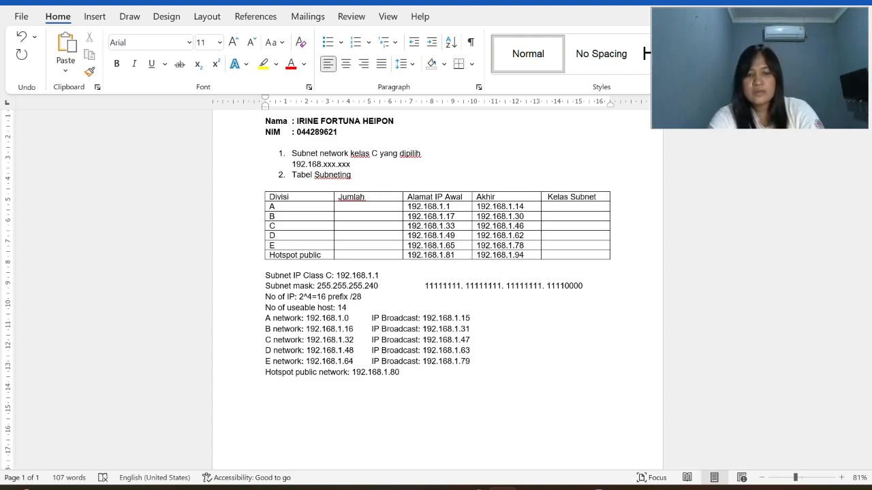
Add "IP Broadcast: 192.168.1.95" after the network address on the Hotspot public network line
key(ctrl+v)
key(BackSpace)
key(BackSpace)
text(95)
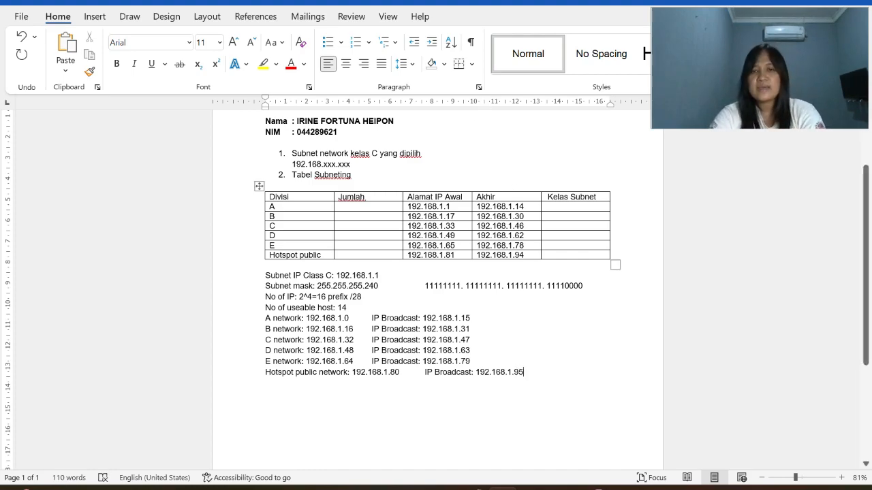
Fill the Kelas Subnet column with /28 for divisions A to E and Hotspot public
click(576, 207)
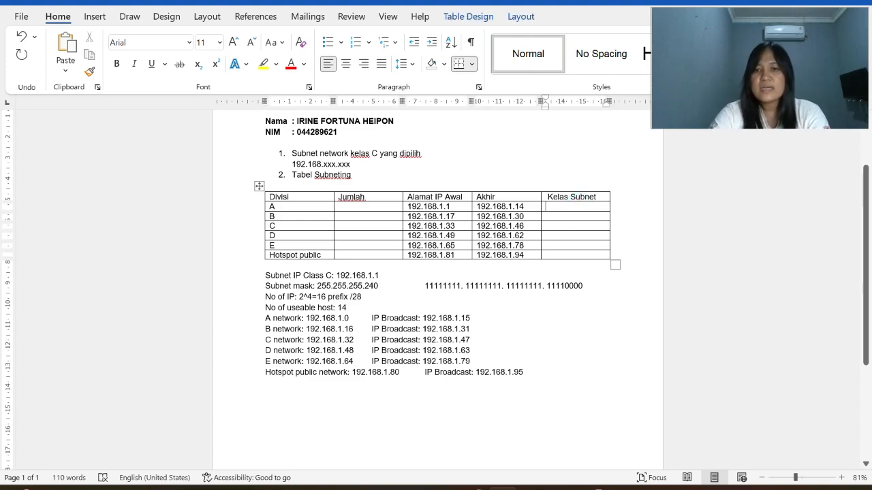
text(/28)
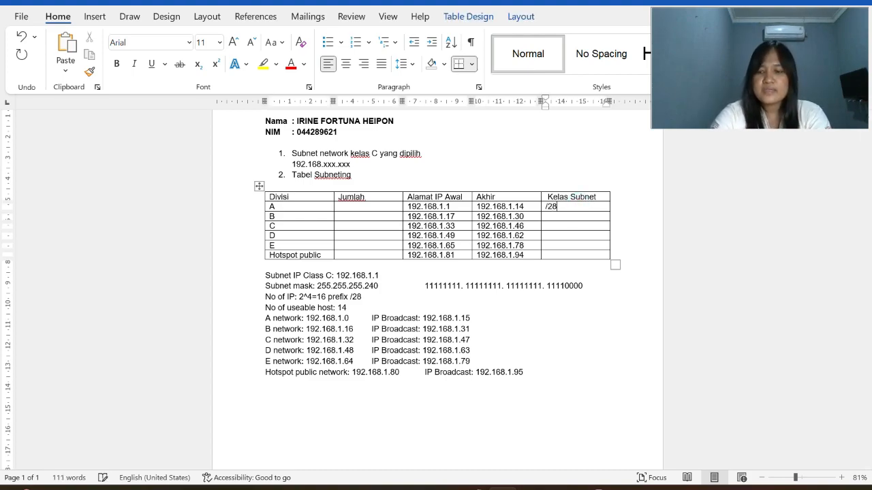
text(/28)
key(Down)
text(/28)
key(Down)
text(/28)
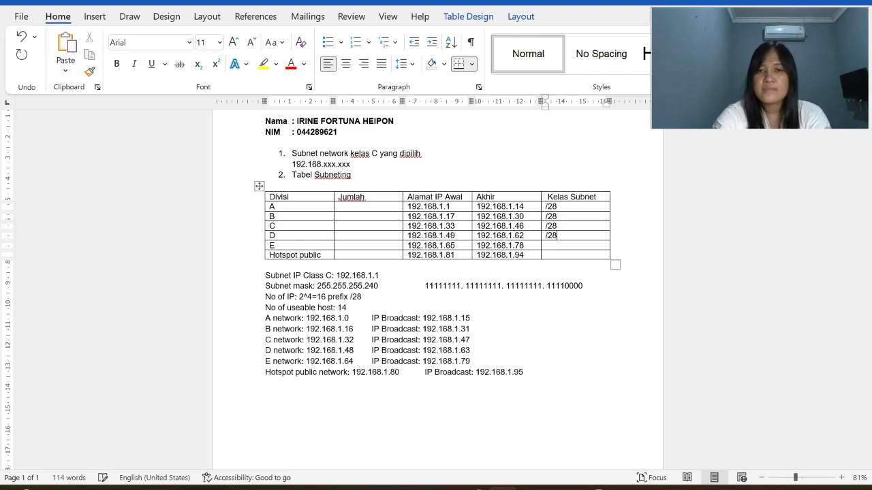
key(Down)
text(/28)
key(Down)
text(/28)
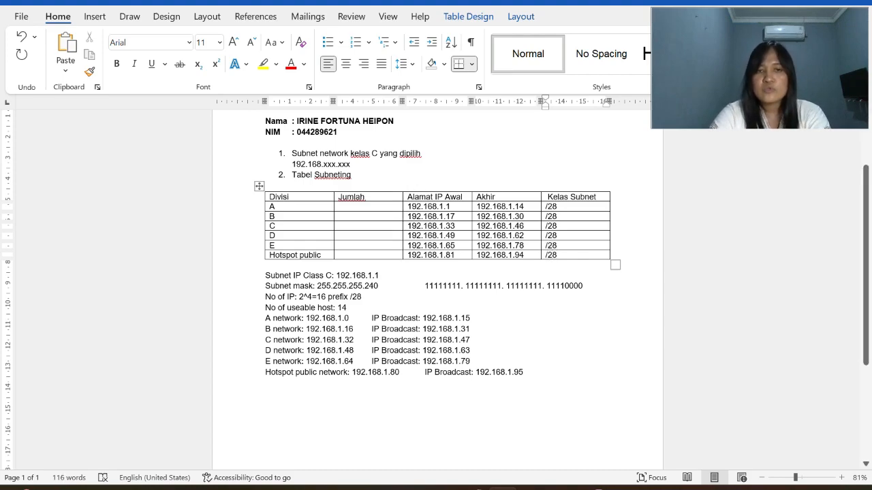
Fill the Jumlah column with 16 for divisions A to E and Hotspot public
click(386, 206)
text(16)
key(Down)
text(16)
key(Down)
text(16)
key(Down)
text(16)
key(Down)
text(16)
key(Down)
text(16)
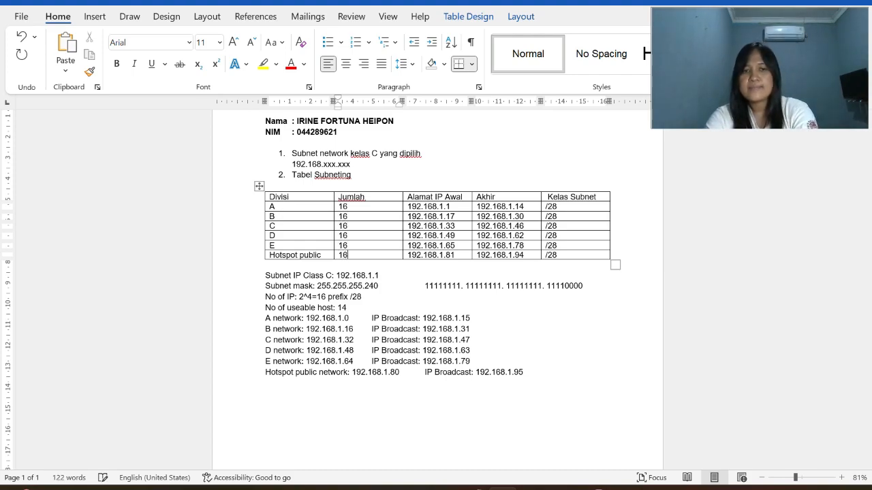
key(Down)
click(523, 372)
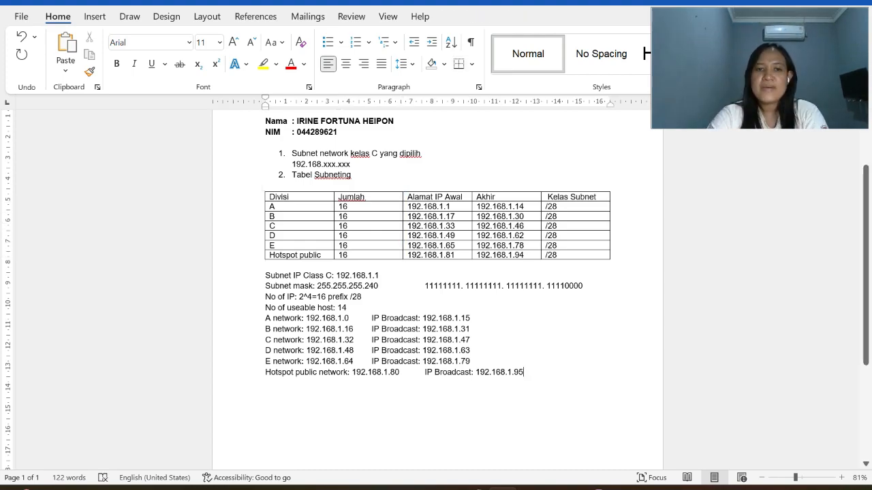